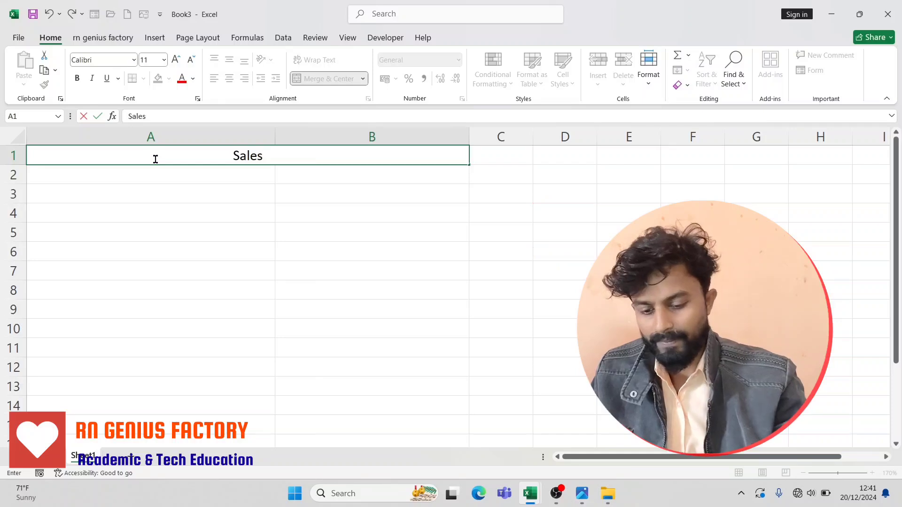
Complete the title in merged cell A1 so it reads "Sales Report / Month: December".
type("port")
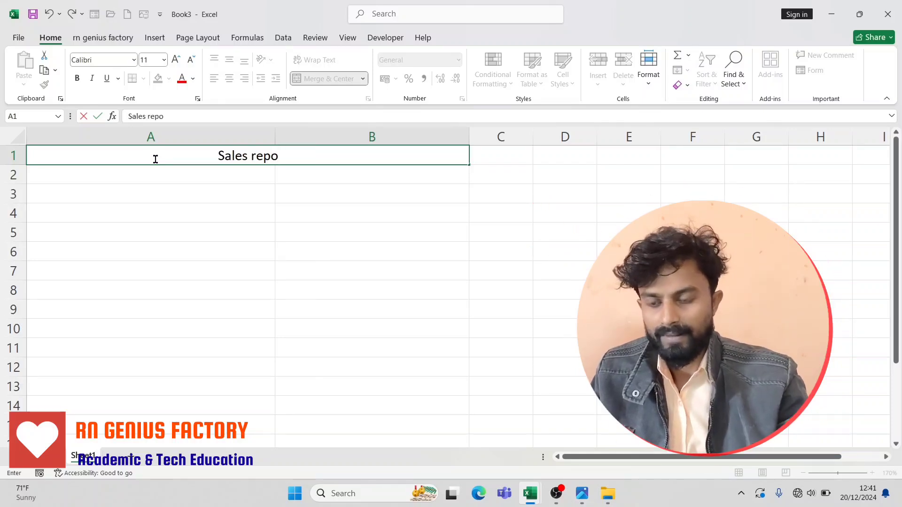
key("BackSpace")
key("BackSpace")
key("BackSpace")
key("BackSpace")
key("BackSpace")
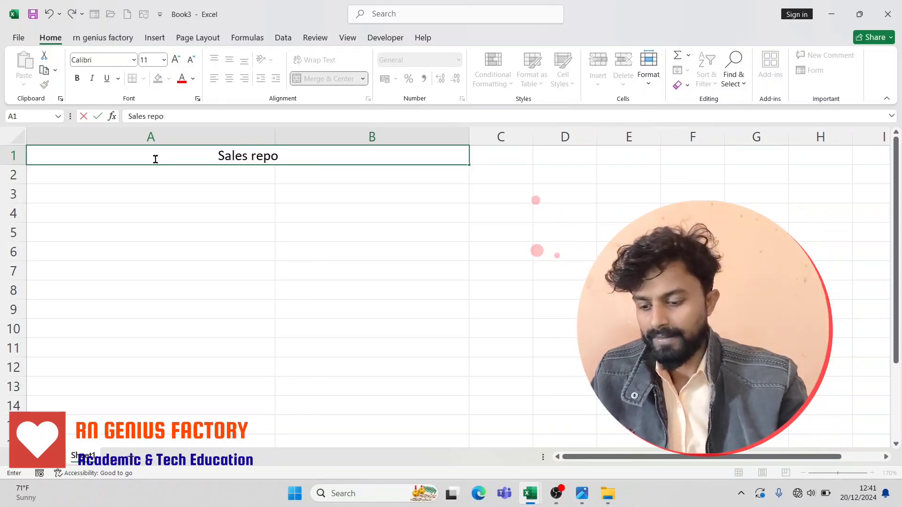
type("Report ")
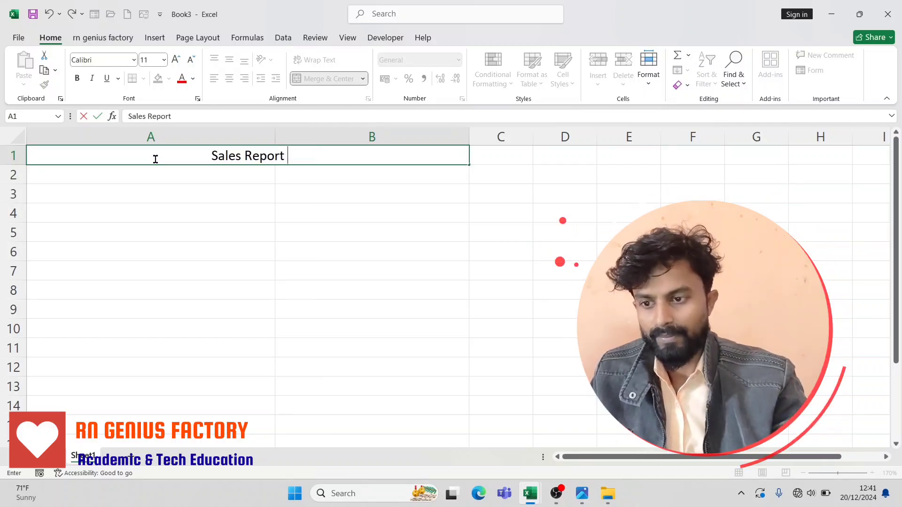
type("/")
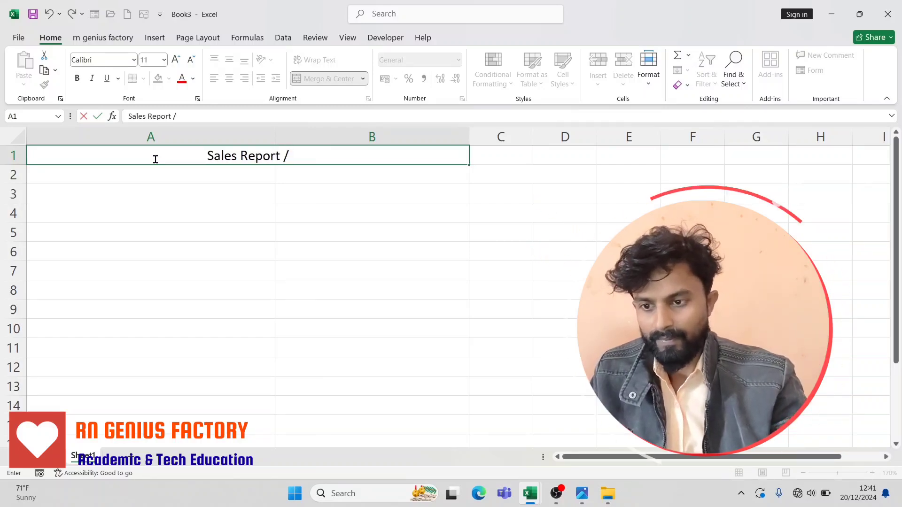
type(" Month")
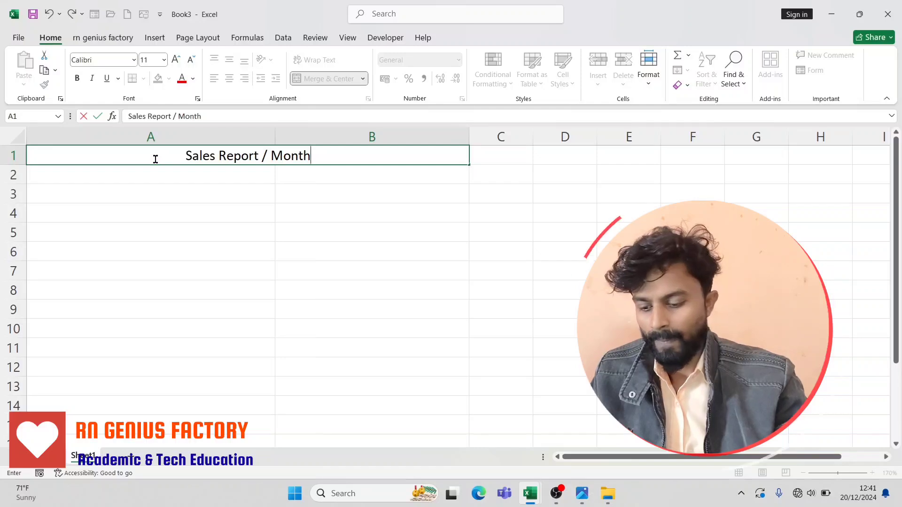
type(": Dece")
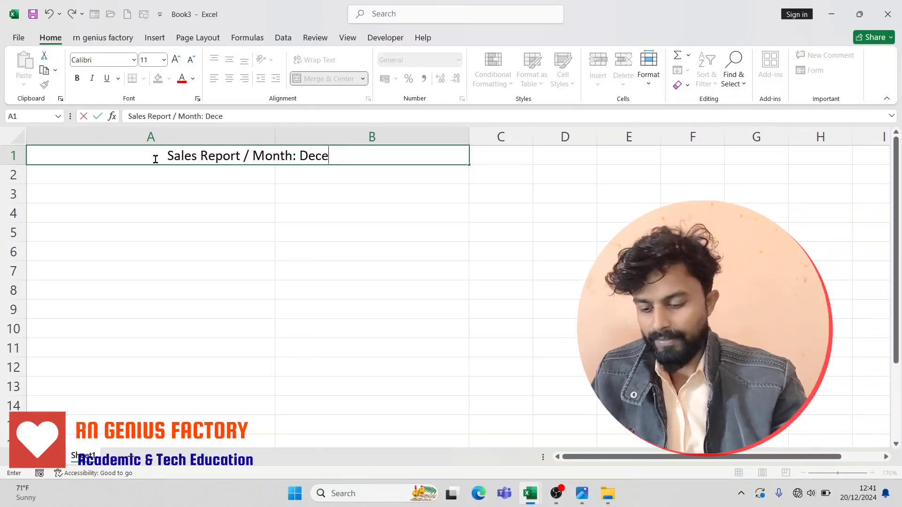
type("mber")
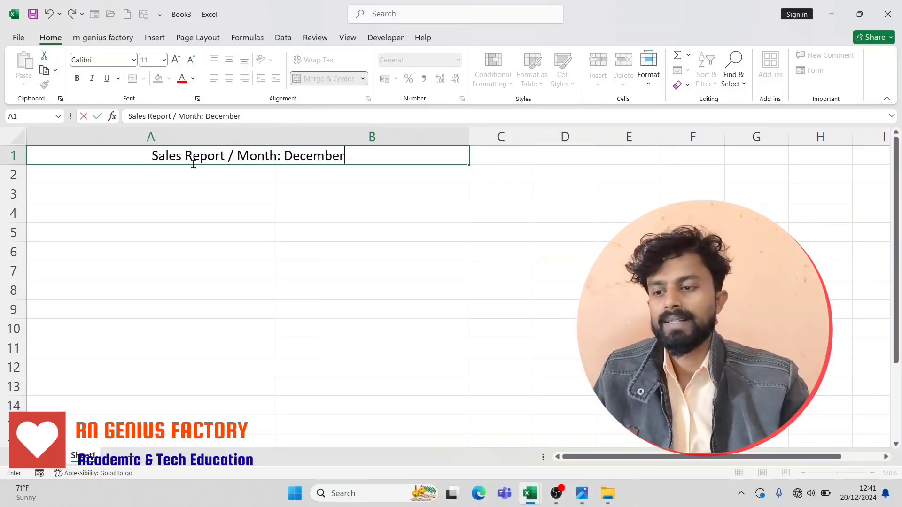
left_click(383, 224)
Enter the product names Mouse in A2 and keyboard in A3.
left_click(119, 173)
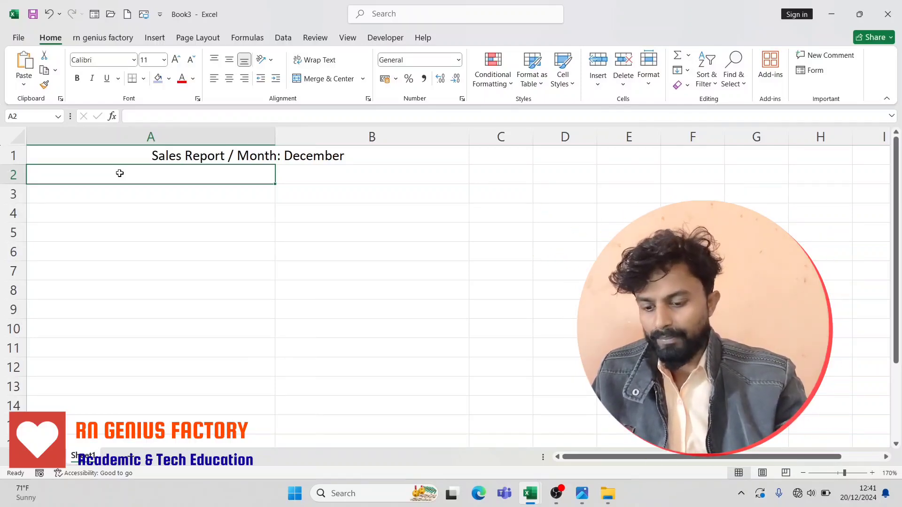
type("Mouse")
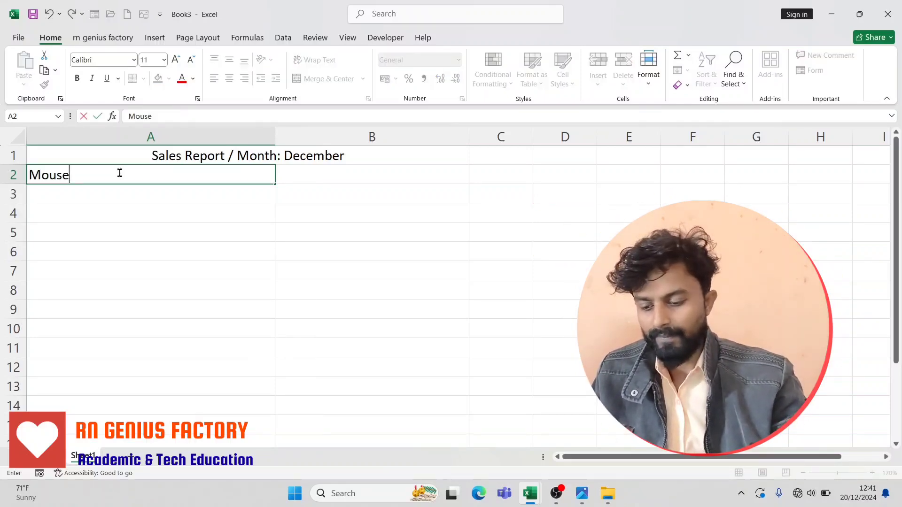
key("Return")
type("ke")
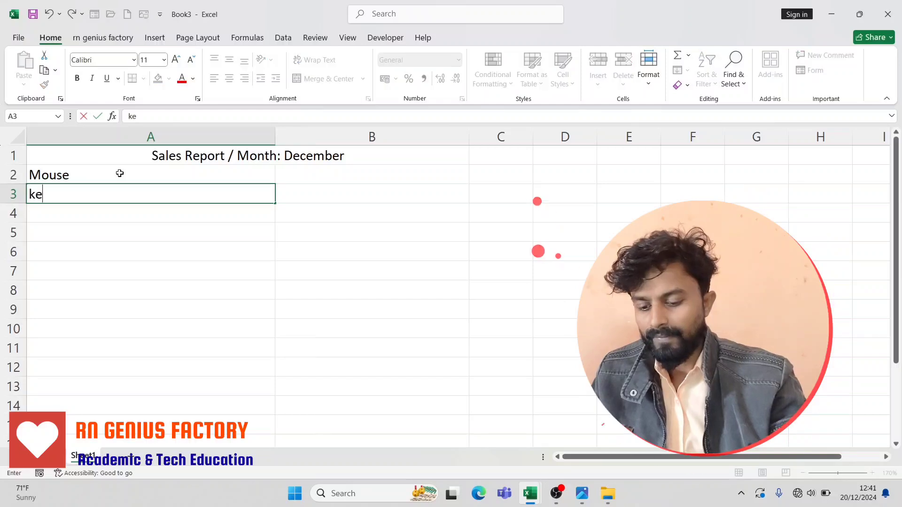
key("BackSpace")
key("BackSpace")
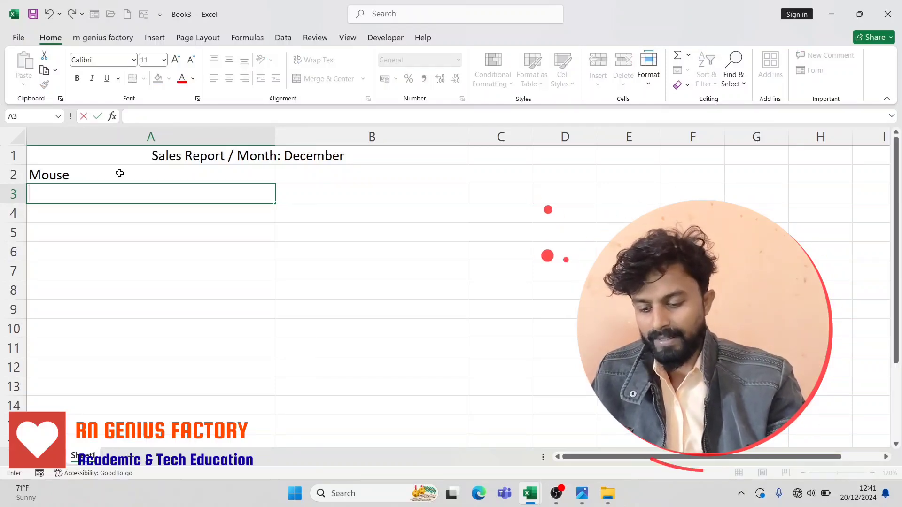
type("keyboa")
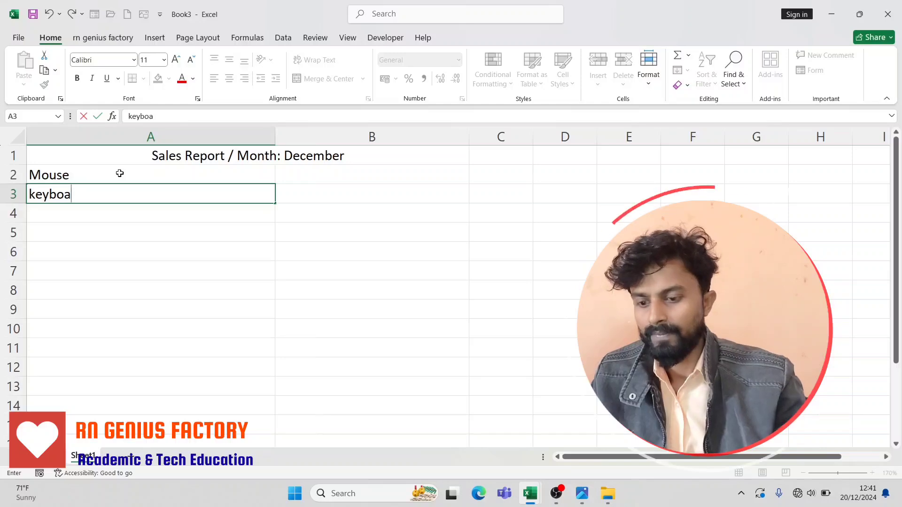
type("rd")
key("Return")
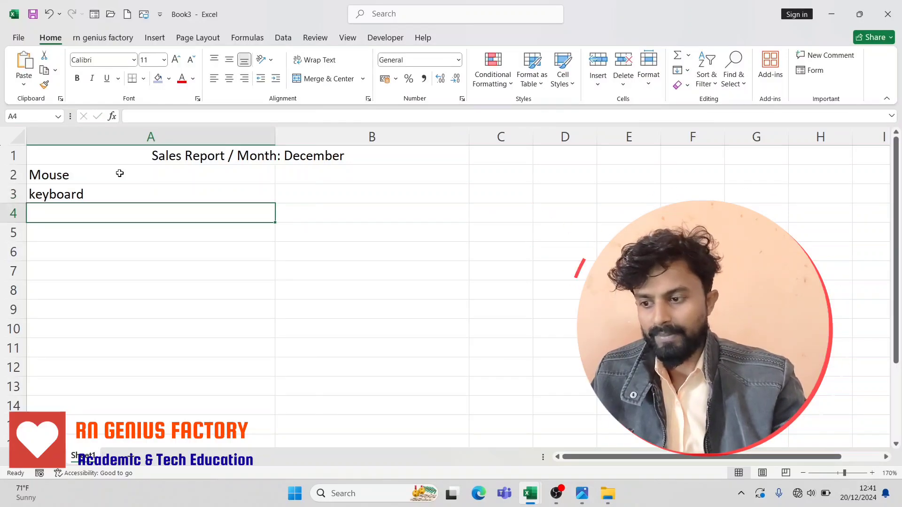
Continue the product list with Monitor, SMPS and CPU in cells A4 to A6.
type("Moni")
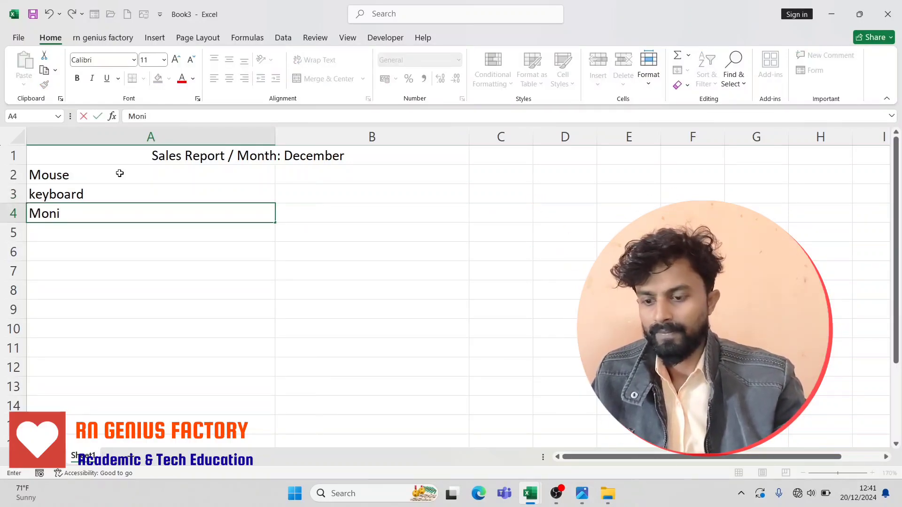
type("tor")
key("Return")
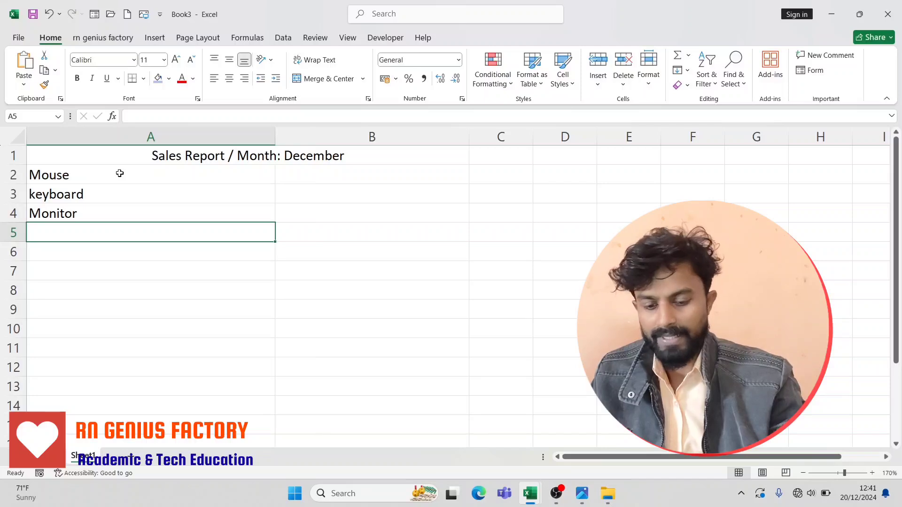
type("SMPS")
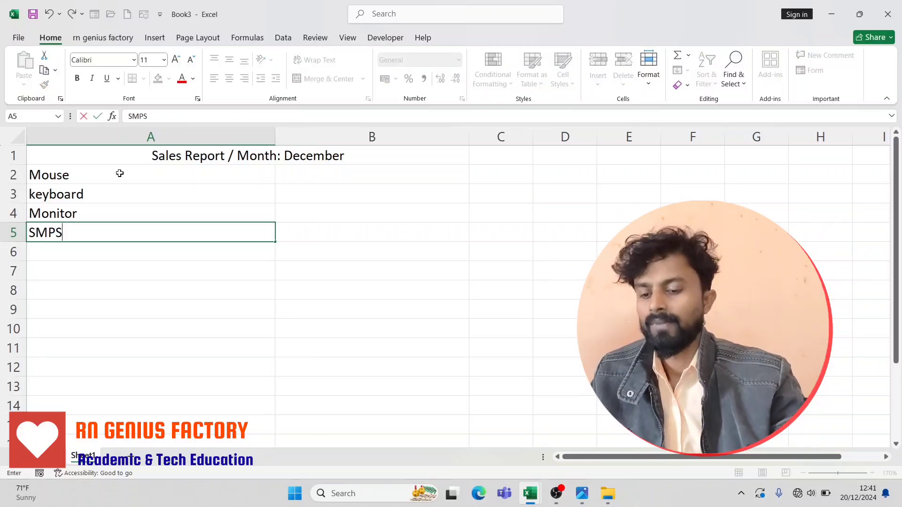
key("Return")
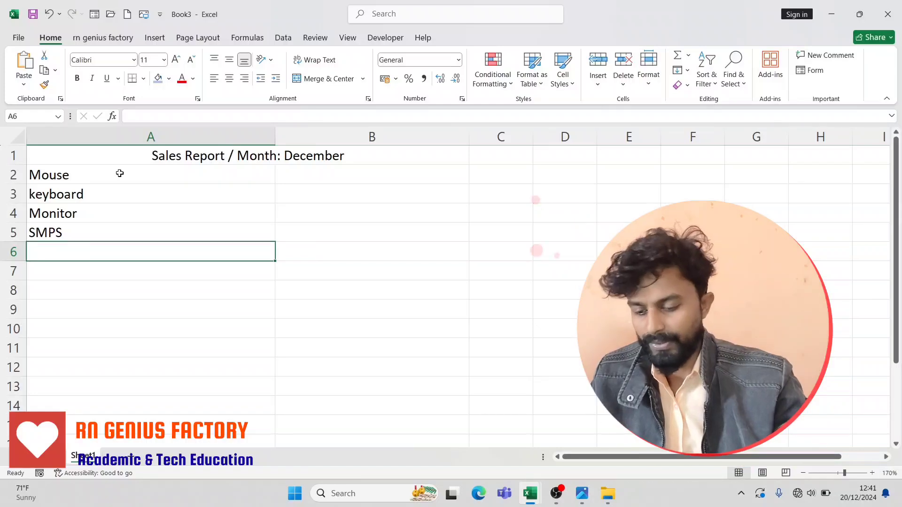
type("CPU")
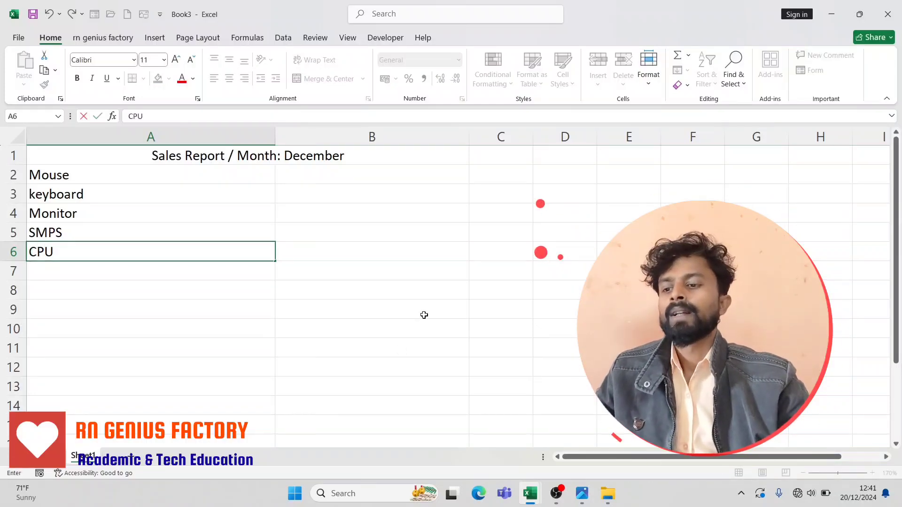
left_click(146, 385)
mouse_move(98, 175)
left_mouse_down()
mouse_move(92, 171)
mouse_move(106, 250)
left_mouse_up()
Enter the sales amounts 5000 for Mouse in B2 and 15000 for keyboard in B3.
left_click(319, 170)
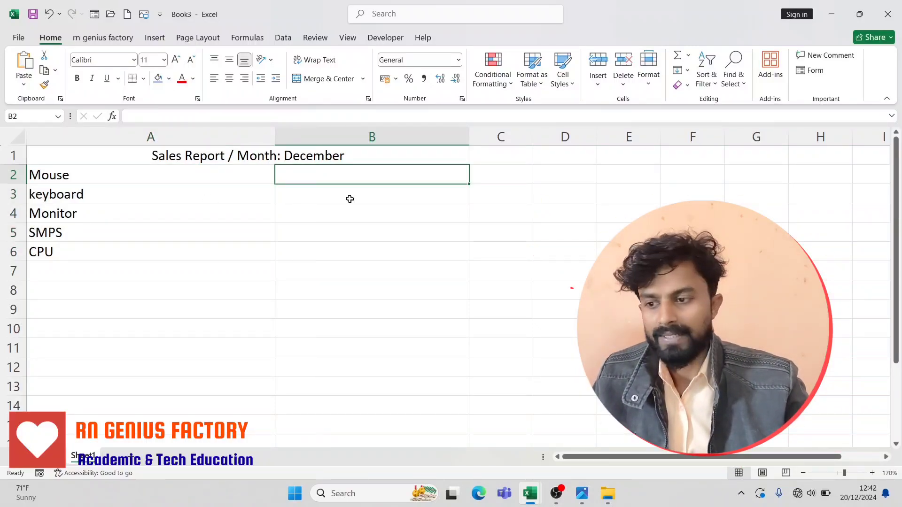
type("5000")
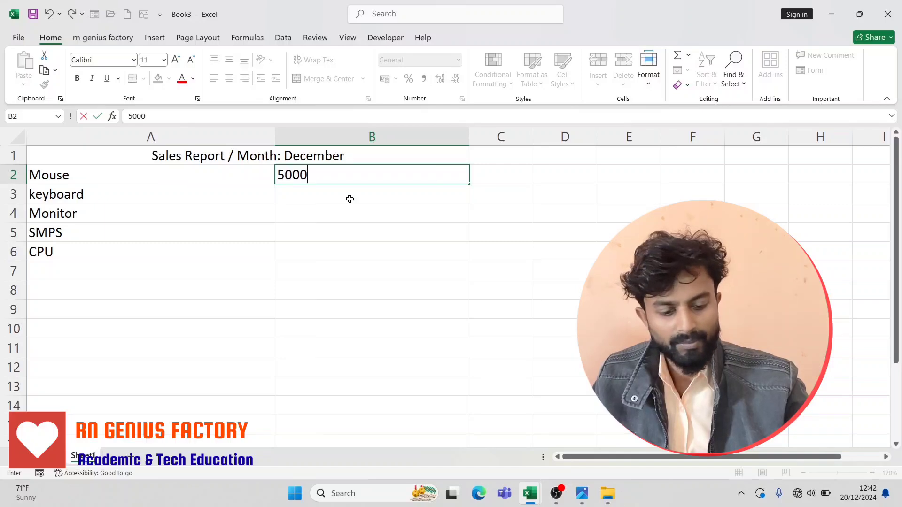
key("Return")
type("15")
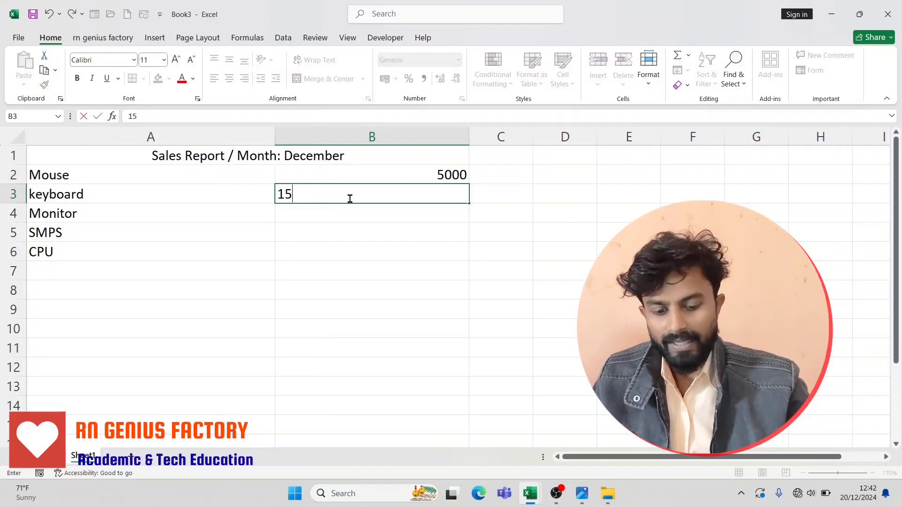
type("000")
key("Return")
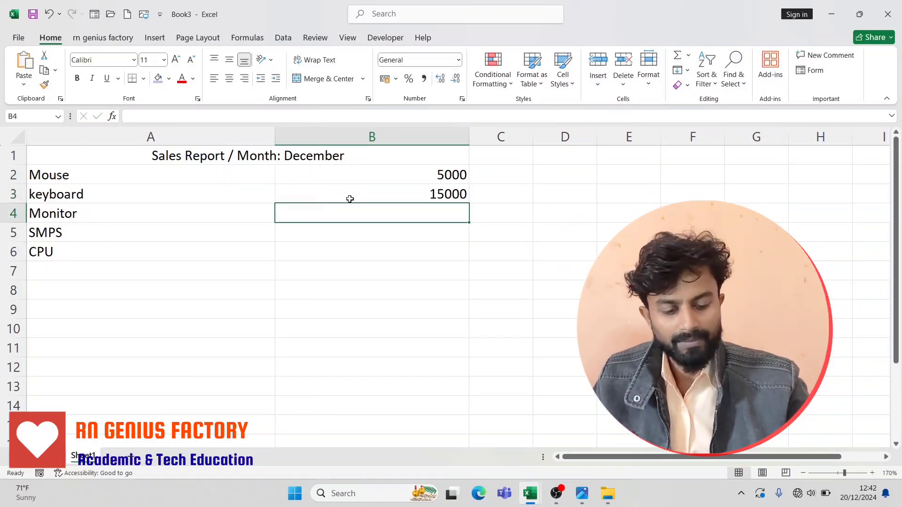
Enter the sales amounts 25000 for Monitor, 9500 for SMPS and 45000 for CPU in B4 to B6.
type("25000")
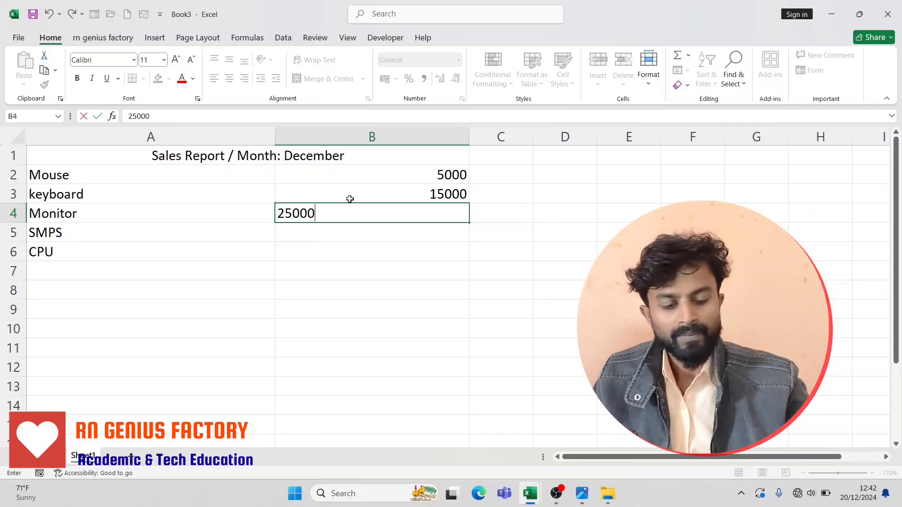
key("Return")
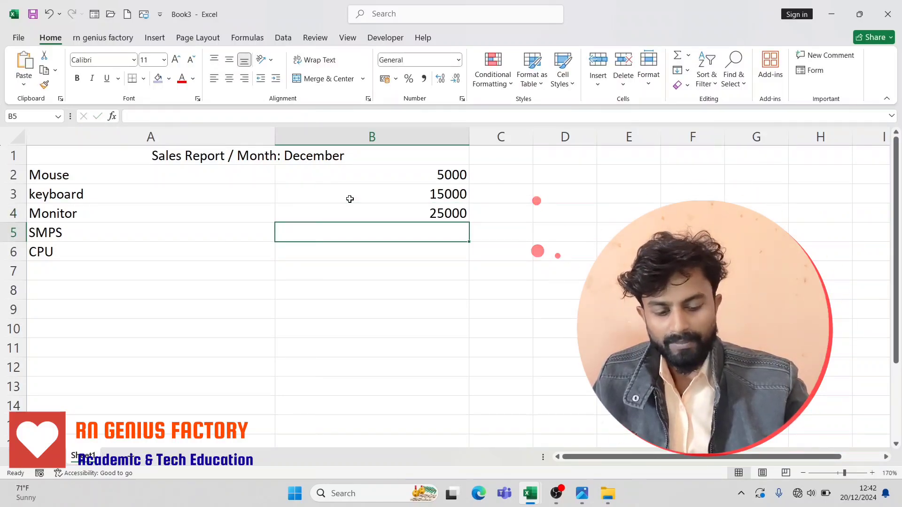
type("9500")
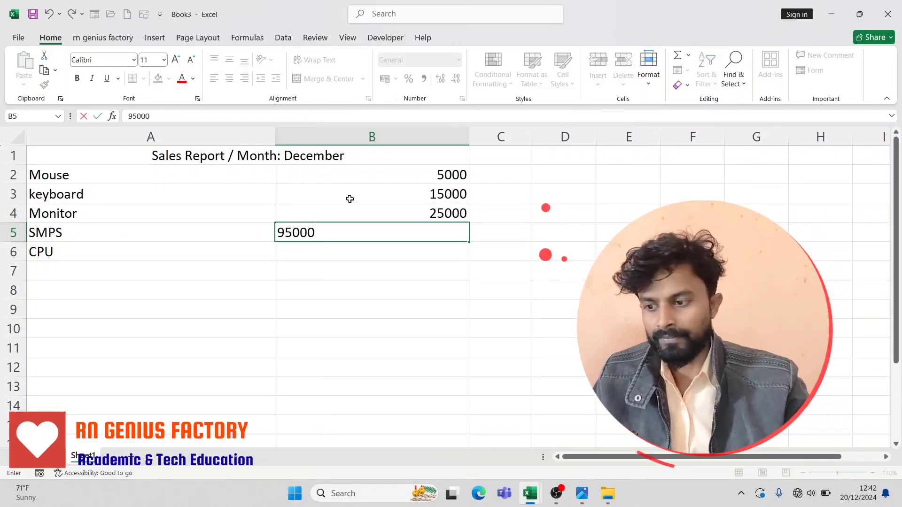
key("Return")
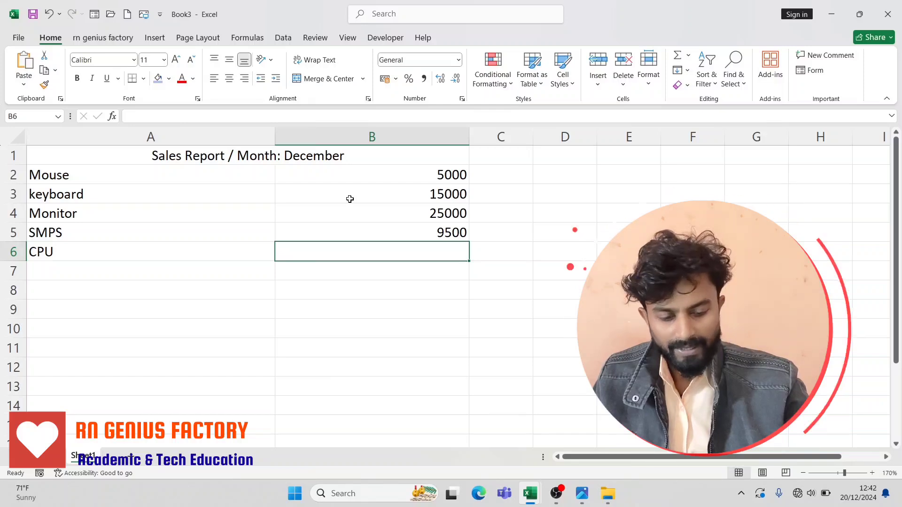
type("45000")
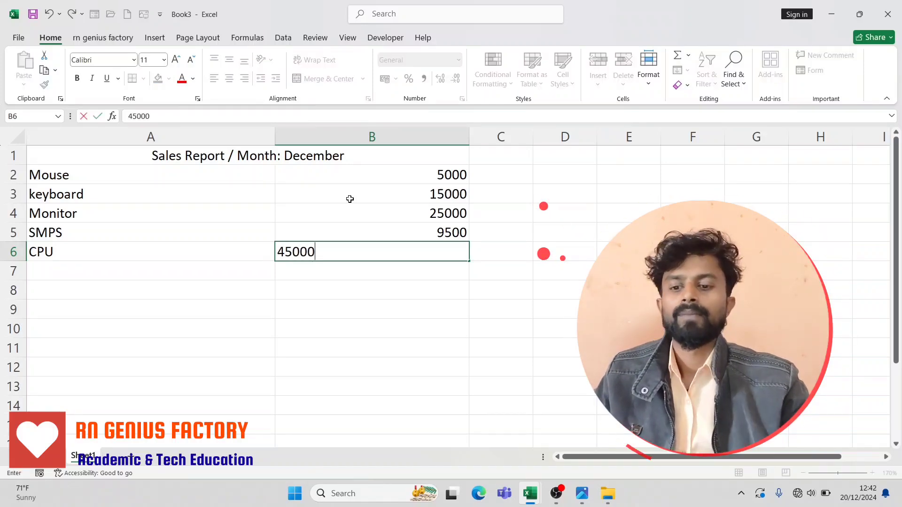
key("Return")
left_click(530, 297)
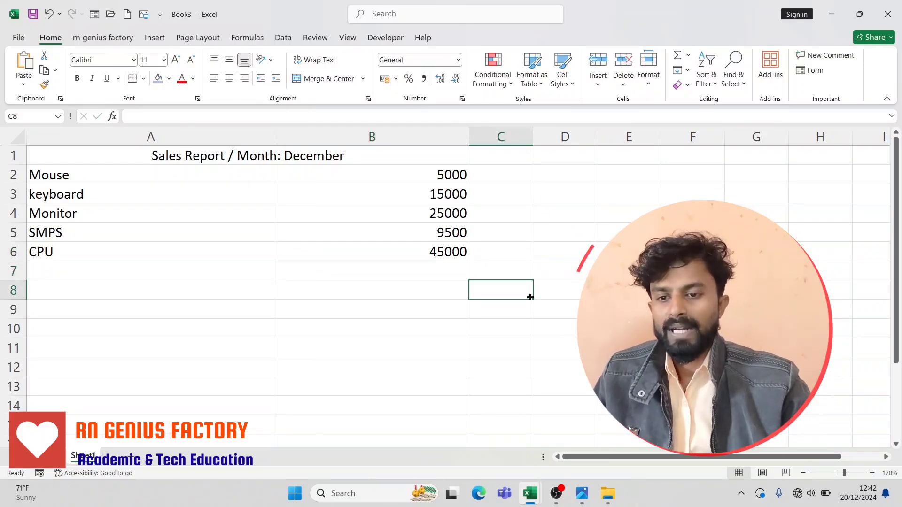
Narrow columns A and B, and apply all borders to the table in A1:B6.
left_click_drag(457, 138, 412, 138)
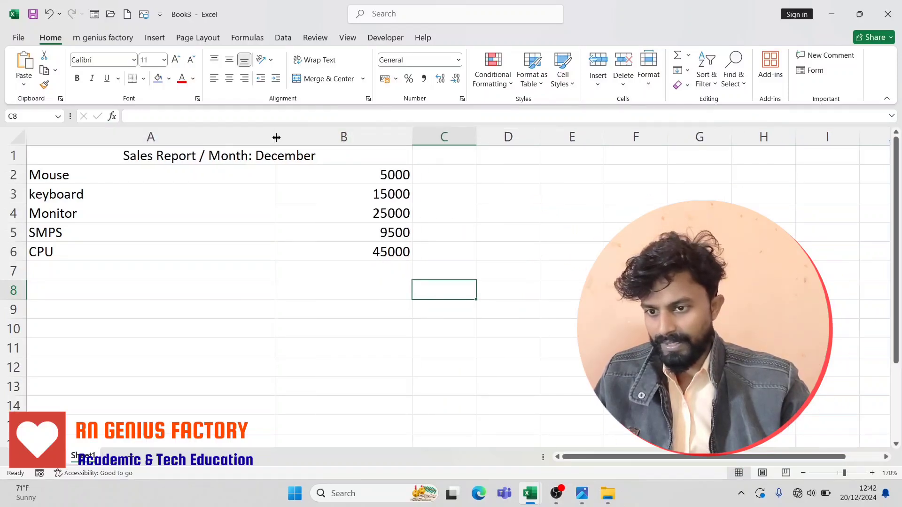
left_click_drag(276, 137, 220, 137)
left_click_drag(330, 253, 22, 153)
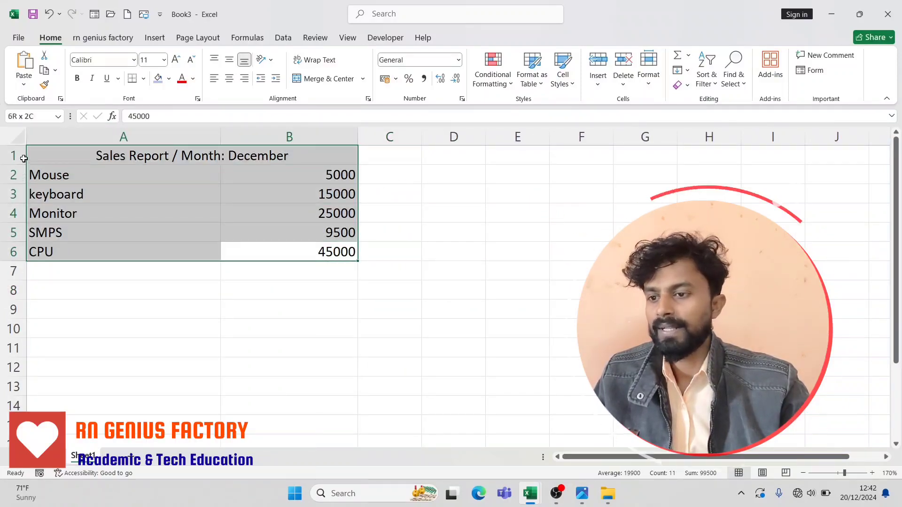
left_click(144, 79)
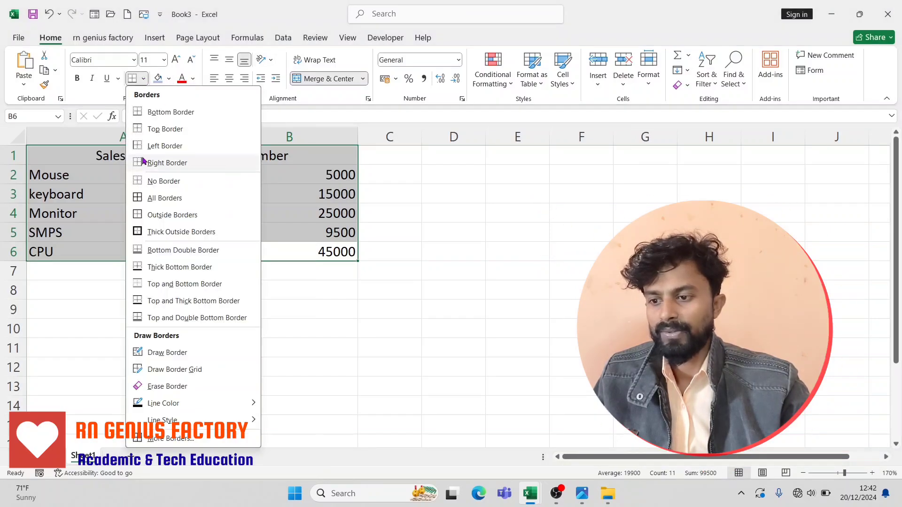
left_click(158, 198)
left_click(343, 294)
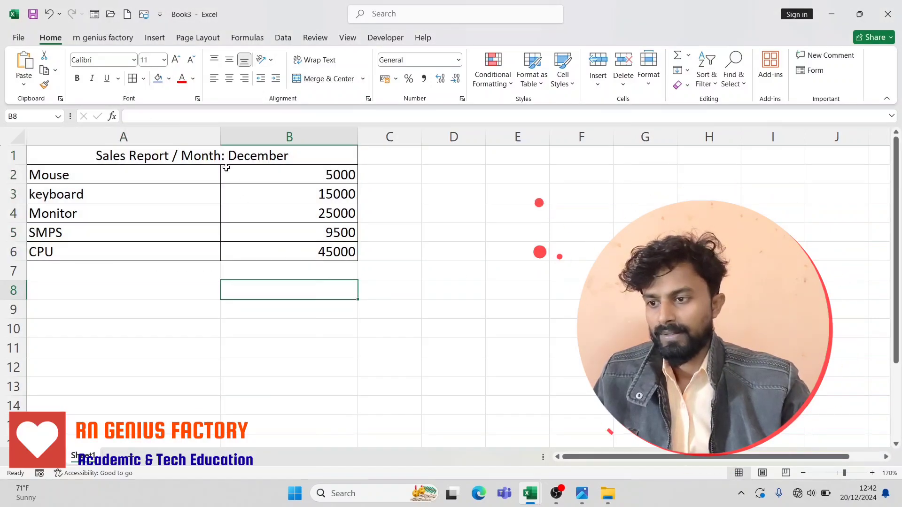
Make the "Sales Report / Month: December" title bold.
left_click(214, 156)
left_click(77, 78)
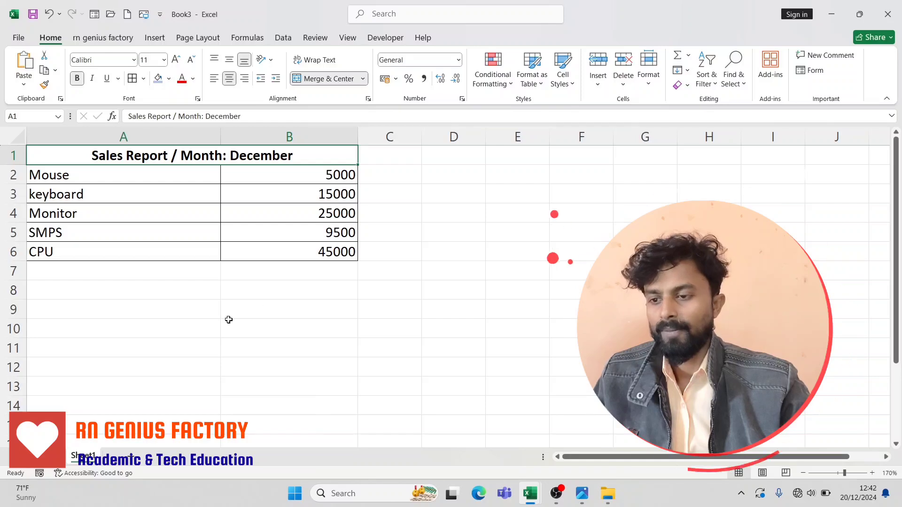
left_click(194, 316)
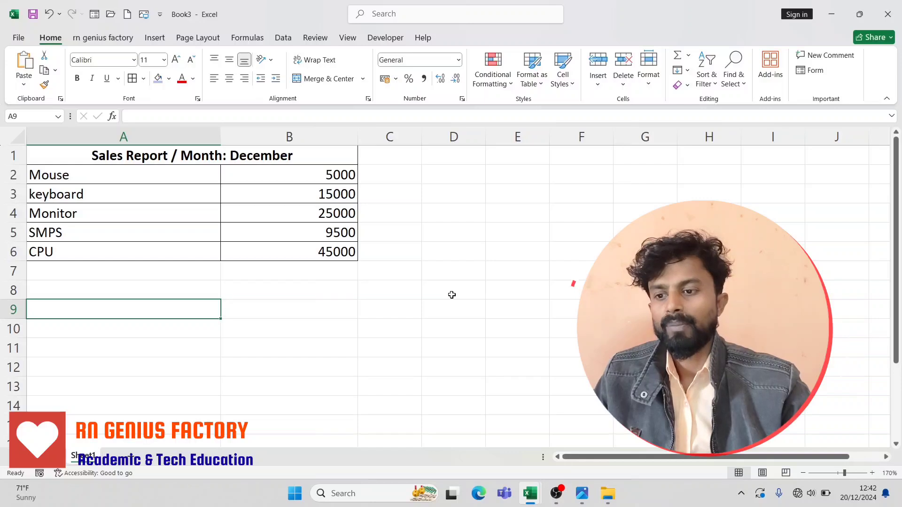
left_click(338, 254)
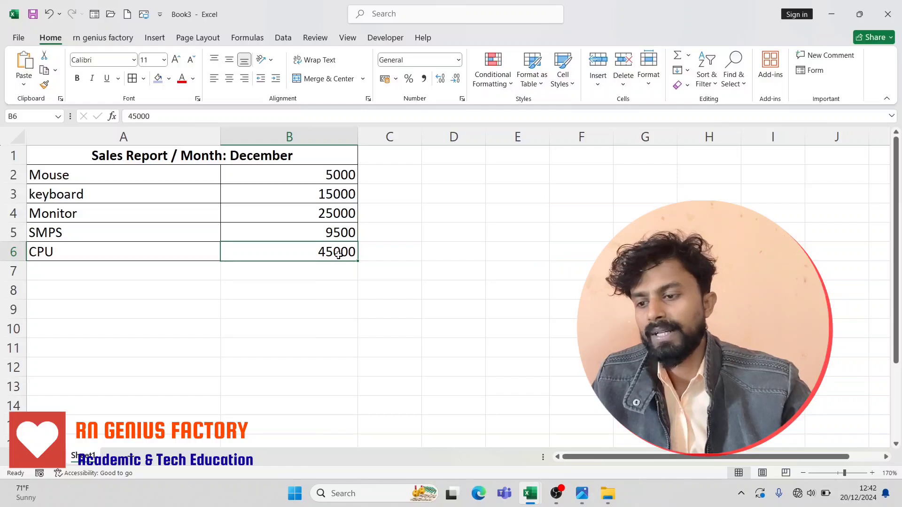
Move the whole sales report table down to start in A10, and back up to start in A2.
left_click_drag(342, 254, 92, 153)
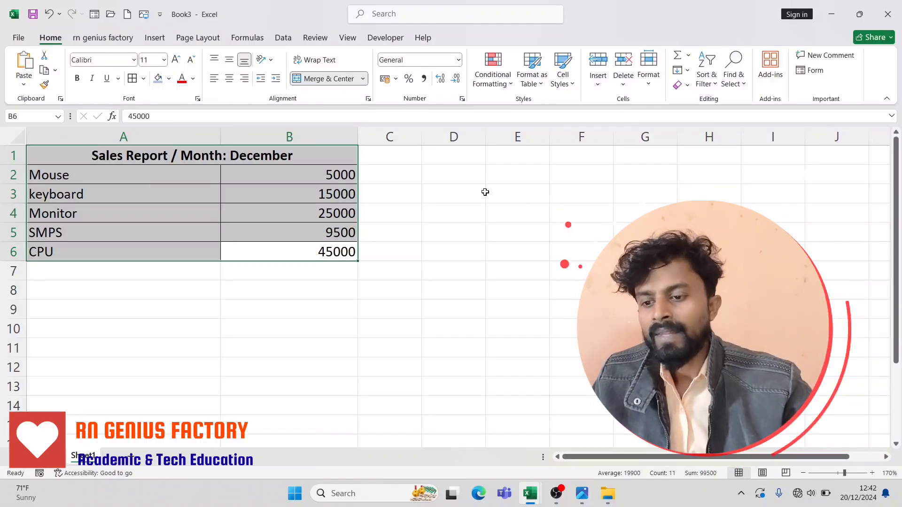
left_click(361, 290)
left_click(325, 253)
key("ctrl+a")
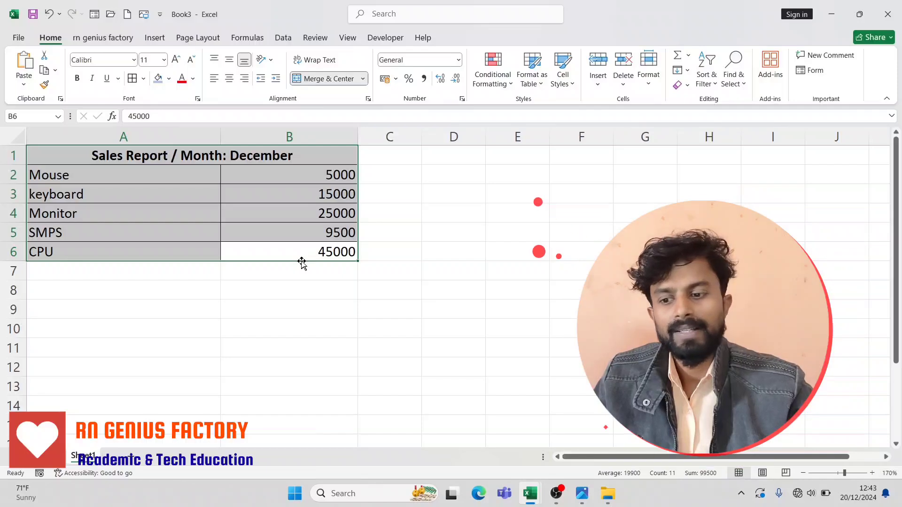
left_click_drag(302, 262, 245, 419)
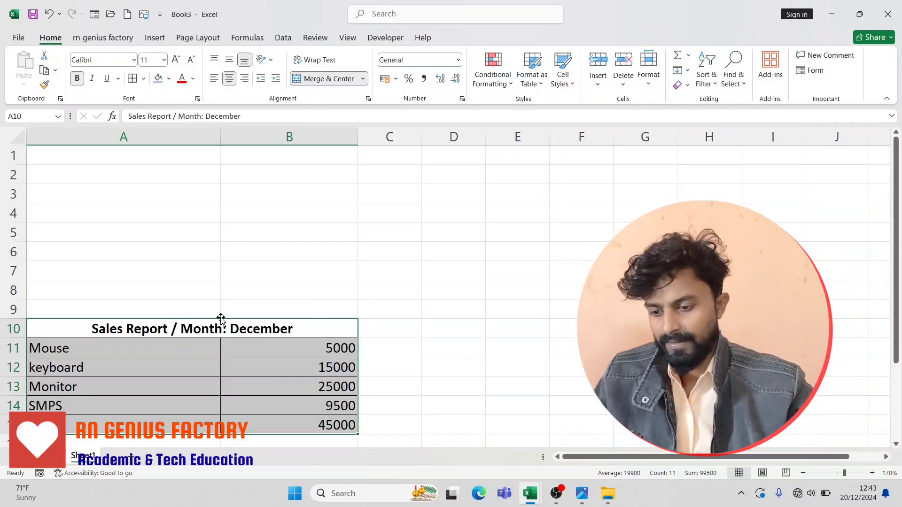
left_click_drag(220, 319, 205, 173)
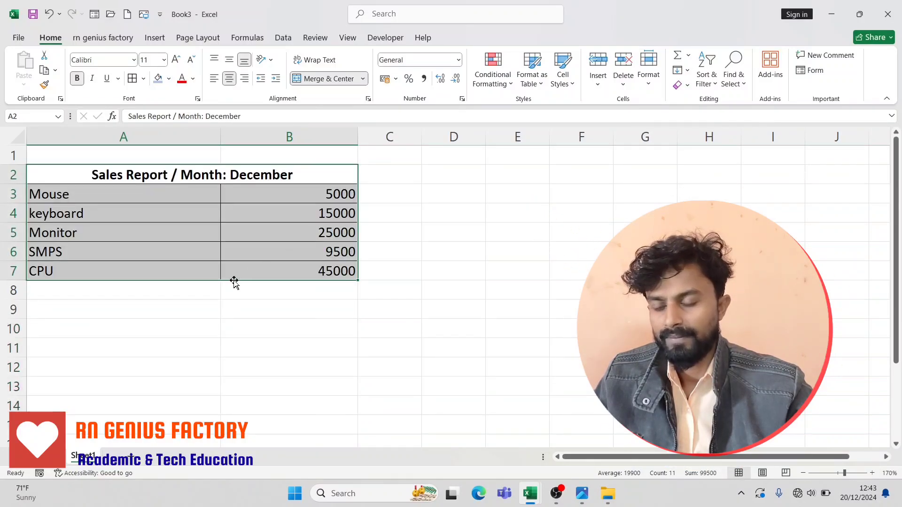
Move the sales report table to E2:F7 and widen columns E and F to fit its title.
left_click_drag(354, 235, 552, 234)
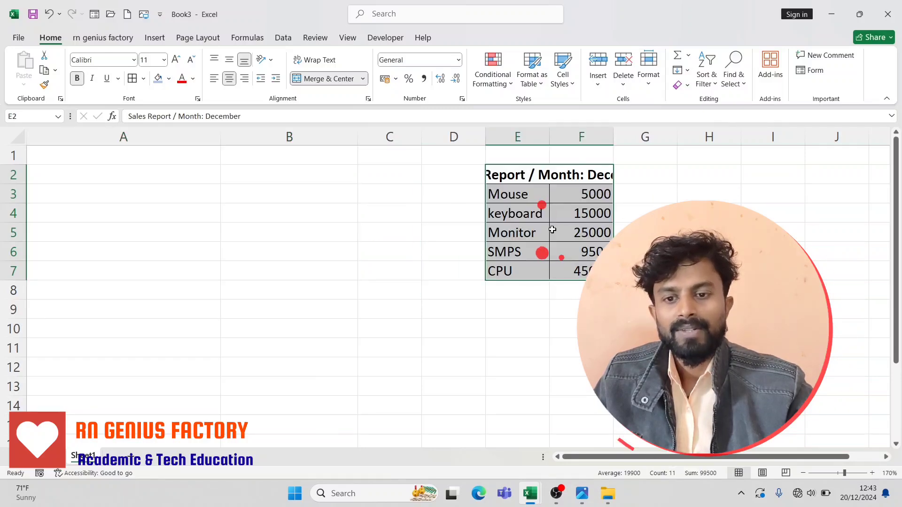
double_click(547, 136)
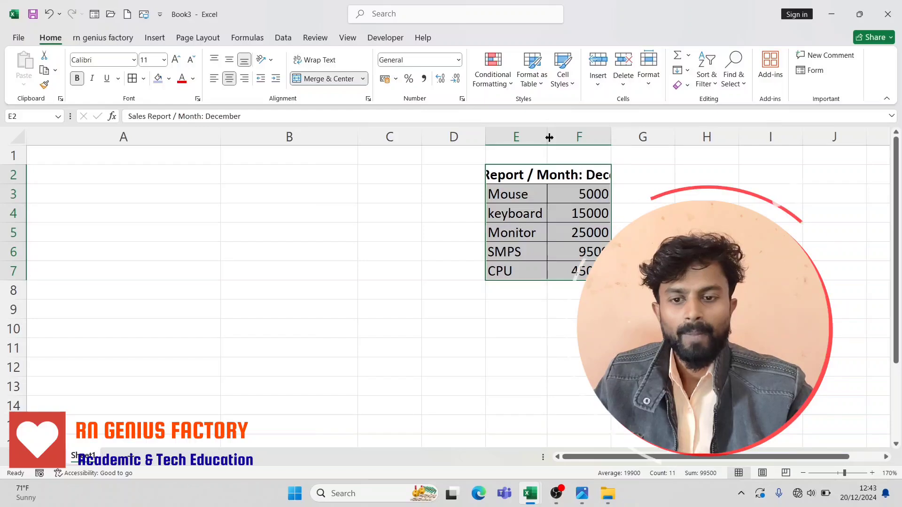
double_click(612, 136)
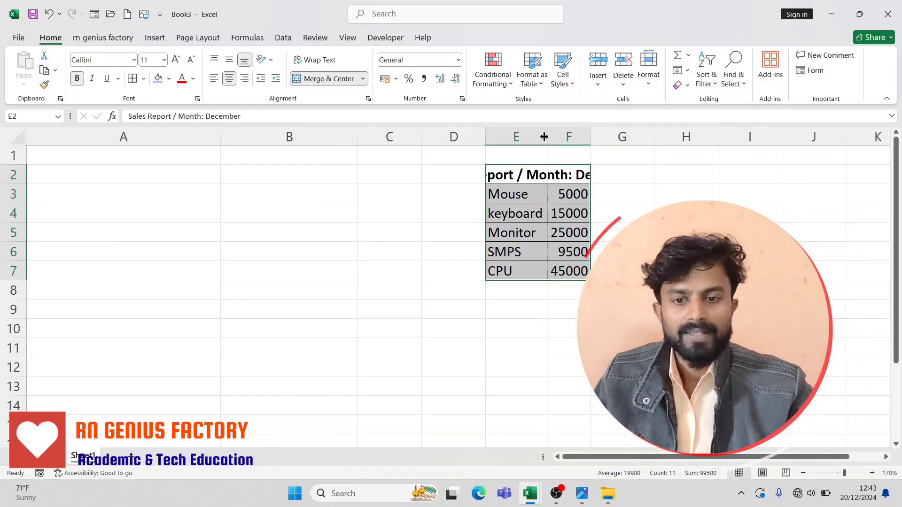
left_click_drag(547, 135, 723, 132)
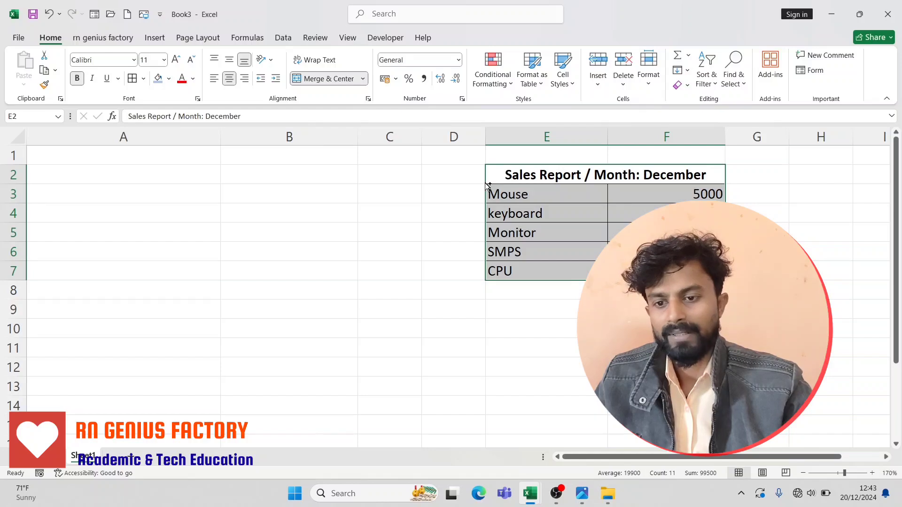
Copy the sales report table to A2:B7 and again below it to A10:B15.
left_click_drag(488, 185, 161, 174)
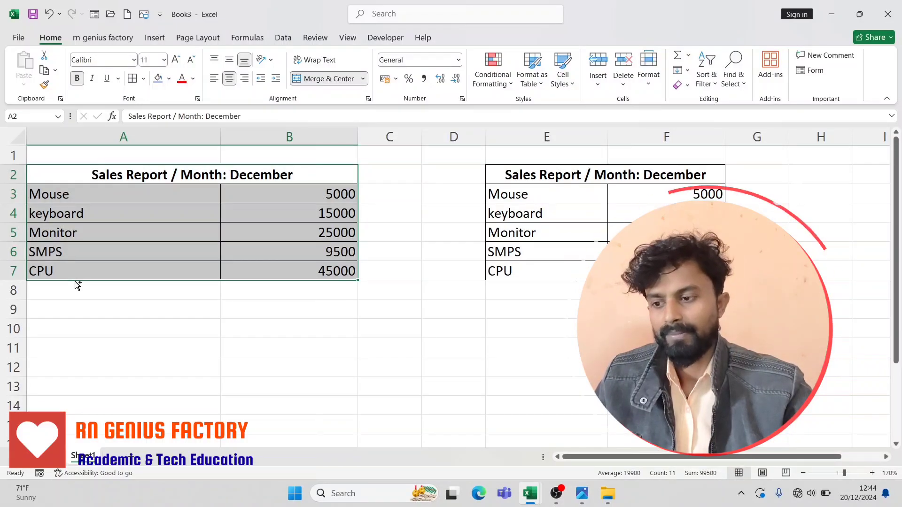
left_click_drag(78, 285, 69, 424)
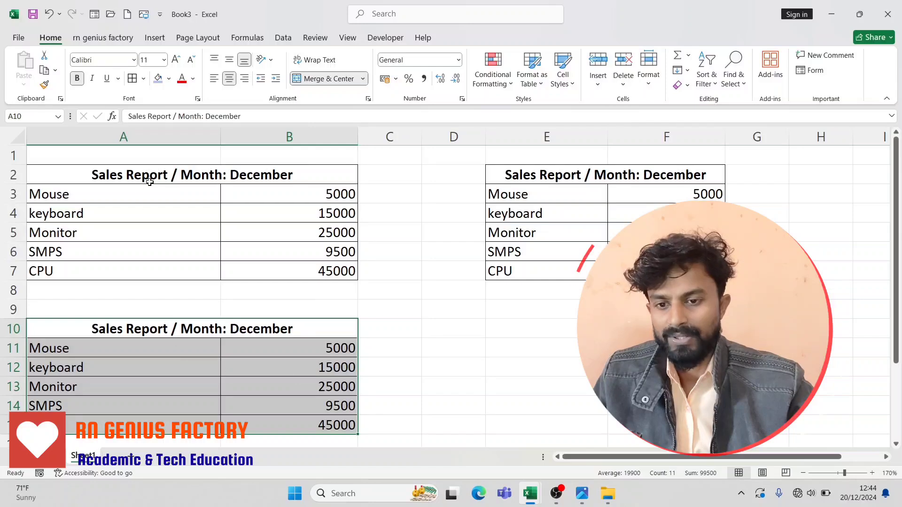
Delete the table contents in D1:G10 and remove all borders from columns D to G.
left_click_drag(472, 155, 770, 329)
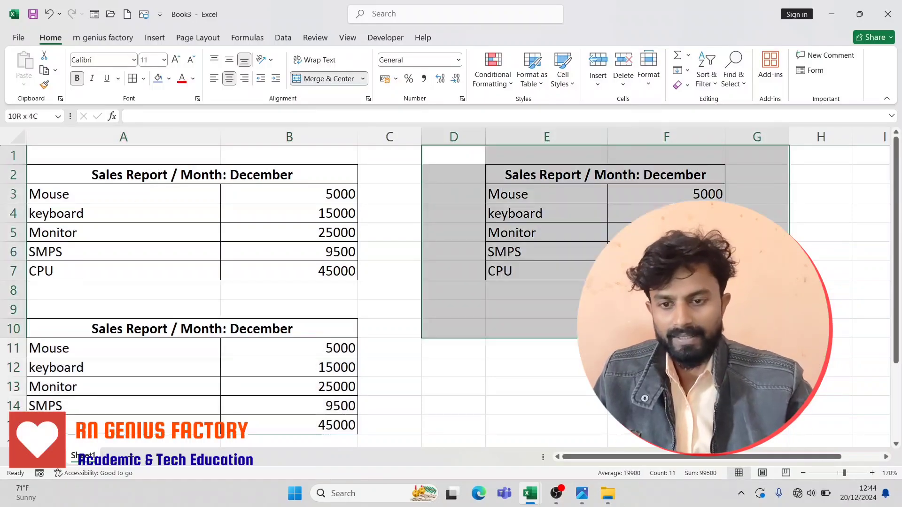
key("Delete")
left_click(531, 213)
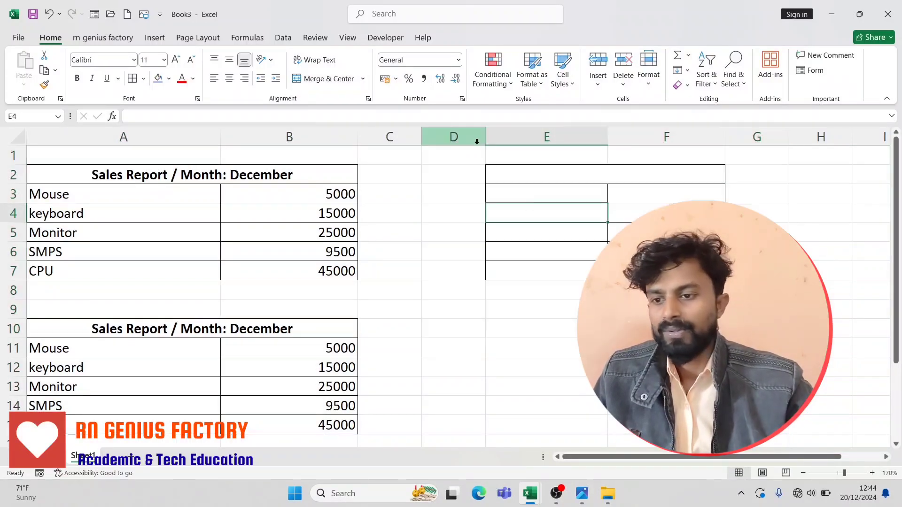
left_click_drag(477, 141, 756, 136)
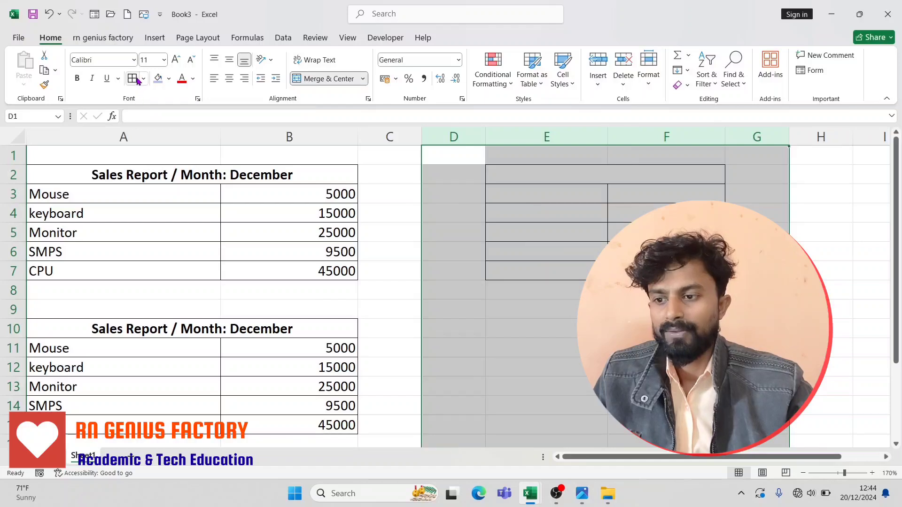
left_click(144, 78)
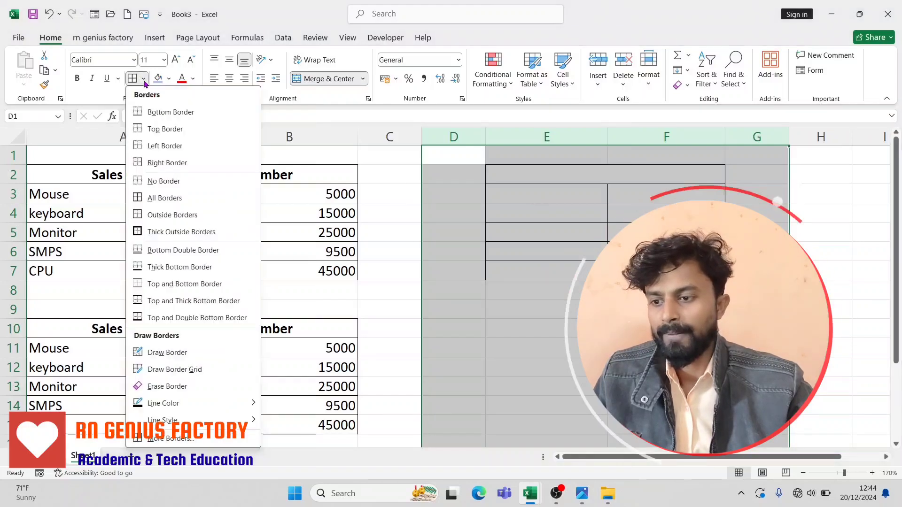
left_click(160, 181)
left_click(653, 310)
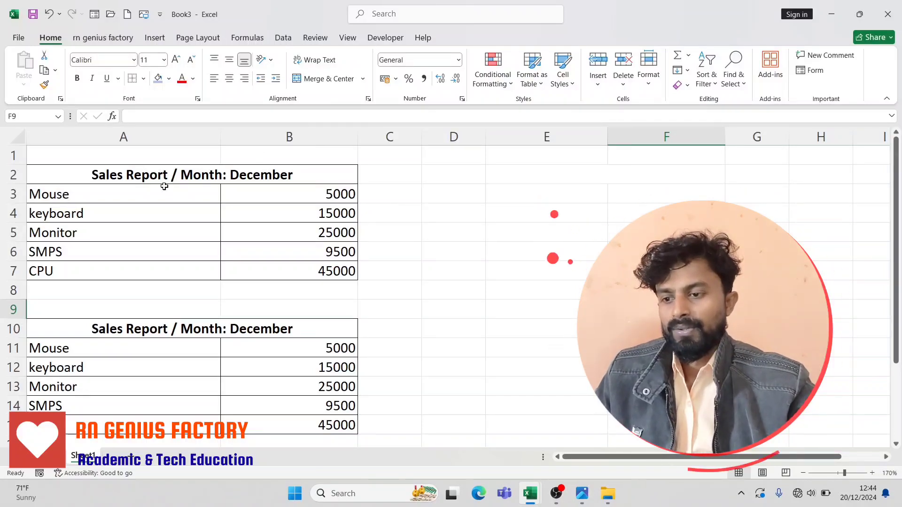
left_click(83, 175)
left_click(537, 251)
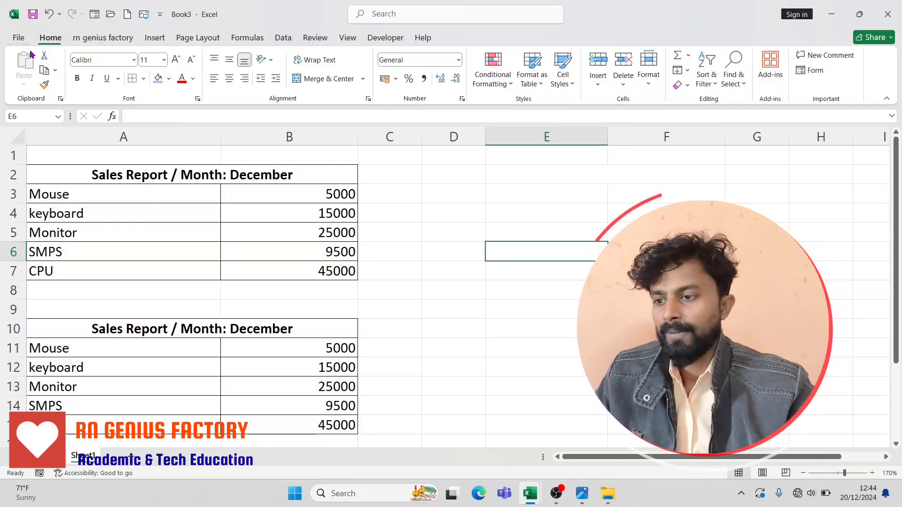
Display the collected clipboard items and clear them all.
left_click(60, 100)
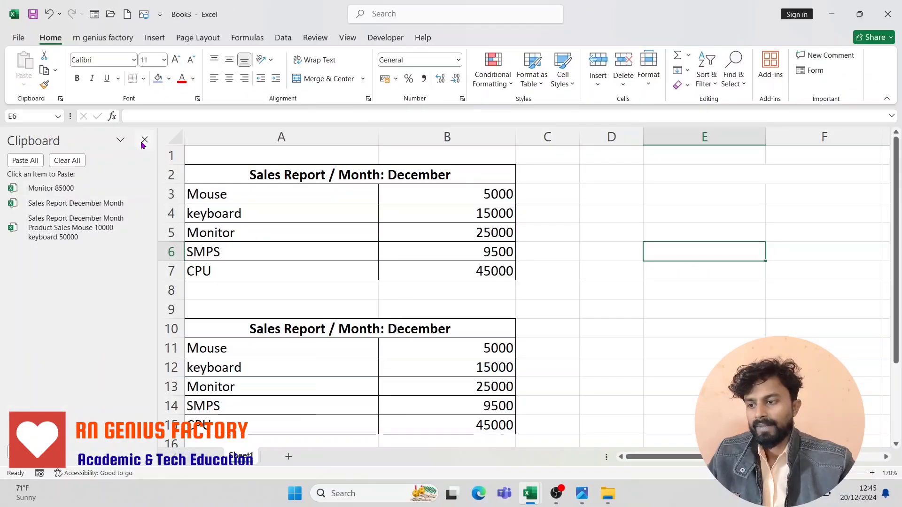
left_click(29, 97)
left_click(141, 139)
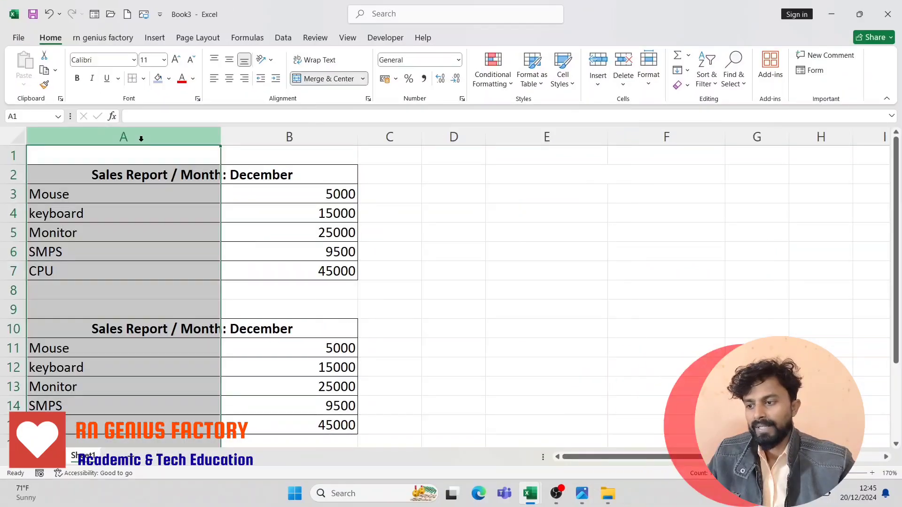
left_click(60, 99)
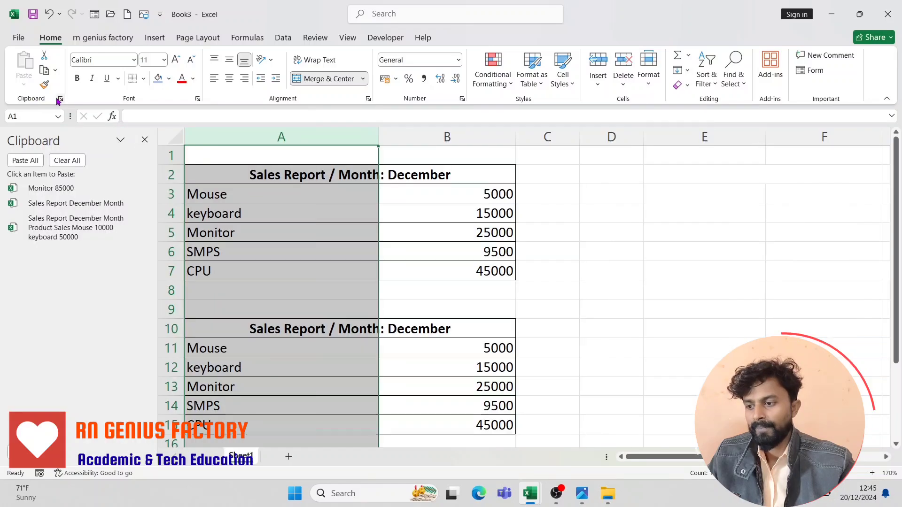
left_click(67, 162)
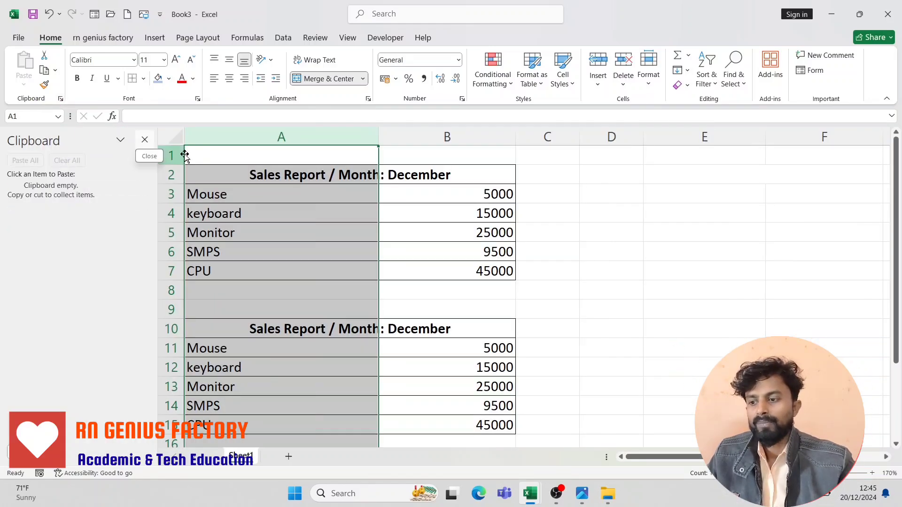
Undock the Clipboard pane and place it floating over the sheet around columns F to H.
left_click(120, 142)
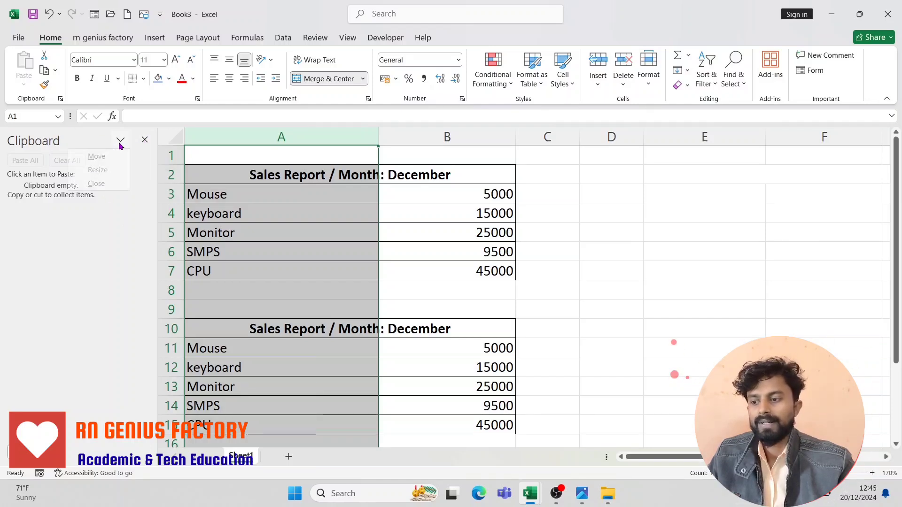
left_click(99, 160)
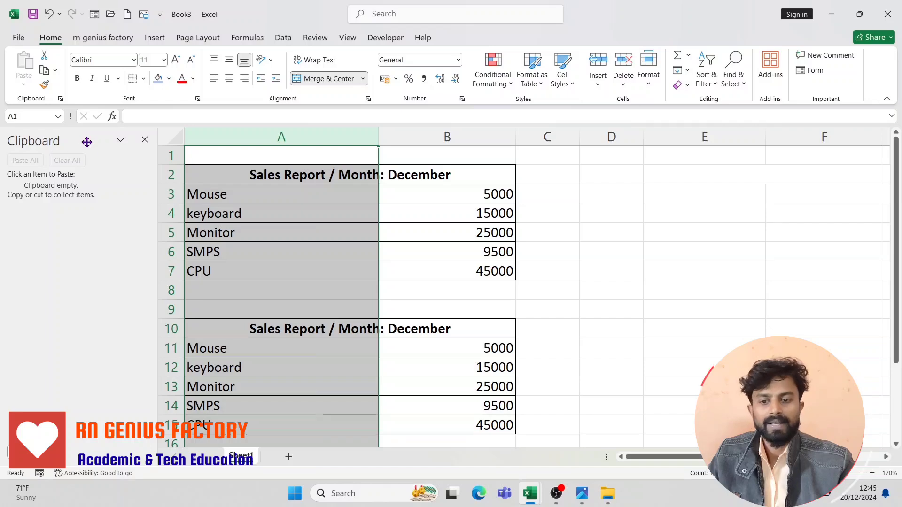
left_click_drag(87, 141, 765, 162)
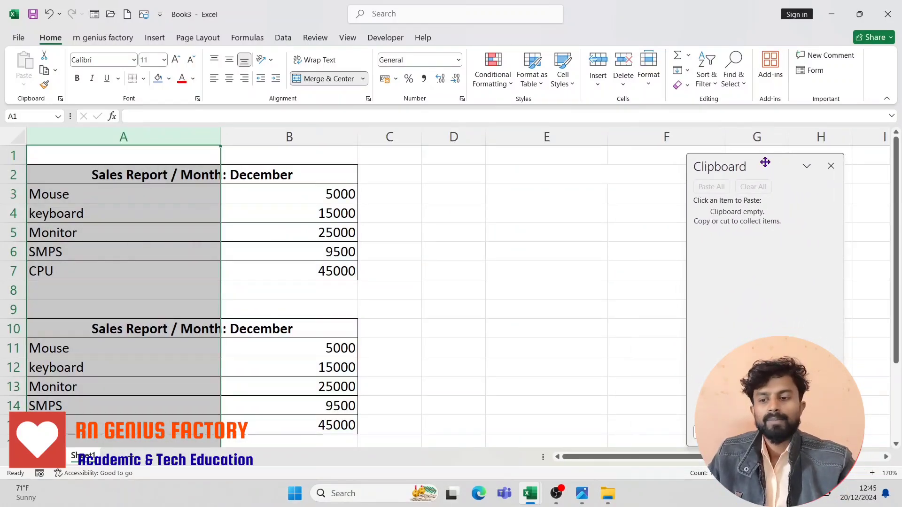
left_click(553, 205)
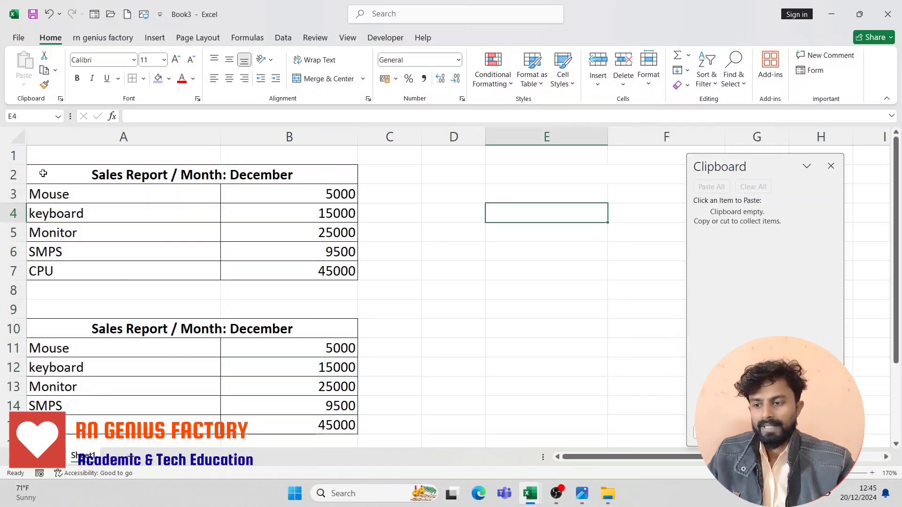
left_click_drag(44, 174, 67, 195)
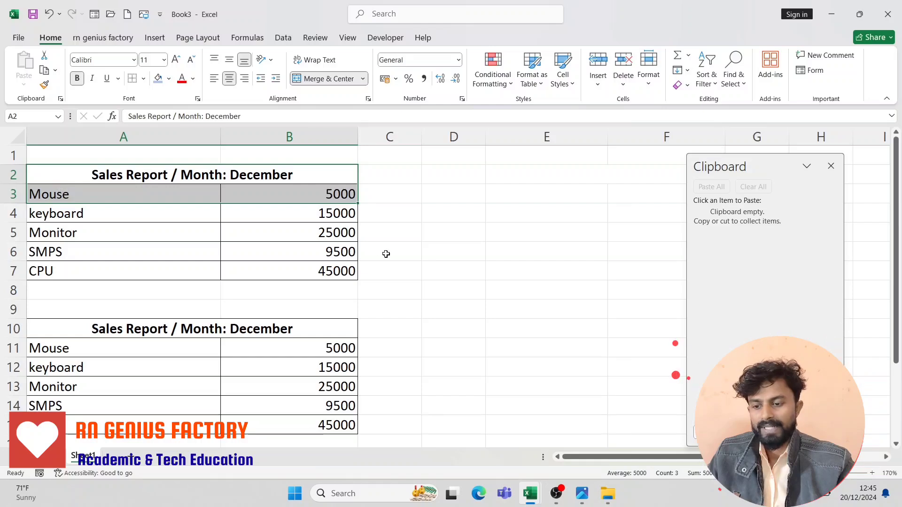
left_click(384, 252)
Change the second table's title in A10 to "Sales Report / Month: Jan".
left_click(299, 329)
double_click(299, 329)
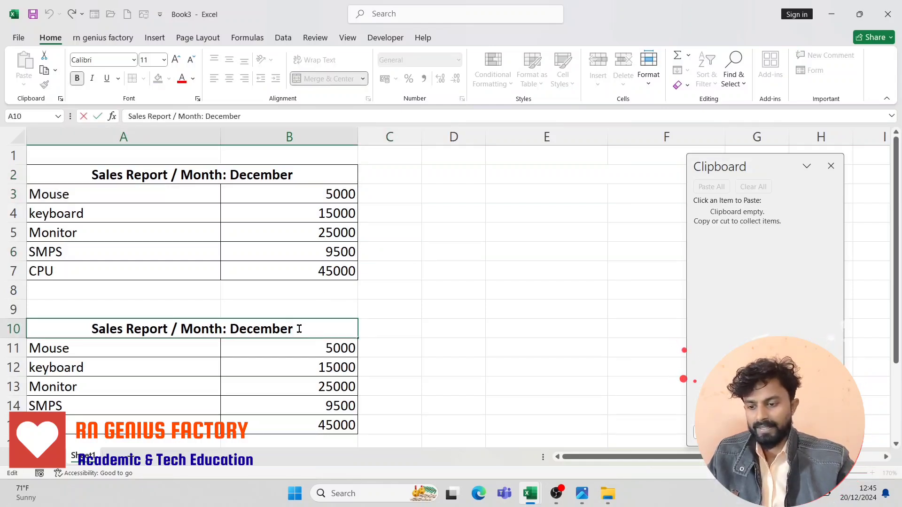
key("BackSpace")
key("BackSpace")
key("BackSpace")
key("BackSpace")
key("BackSpace")
key("BackSpace")
key("BackSpace")
key("BackSpace")
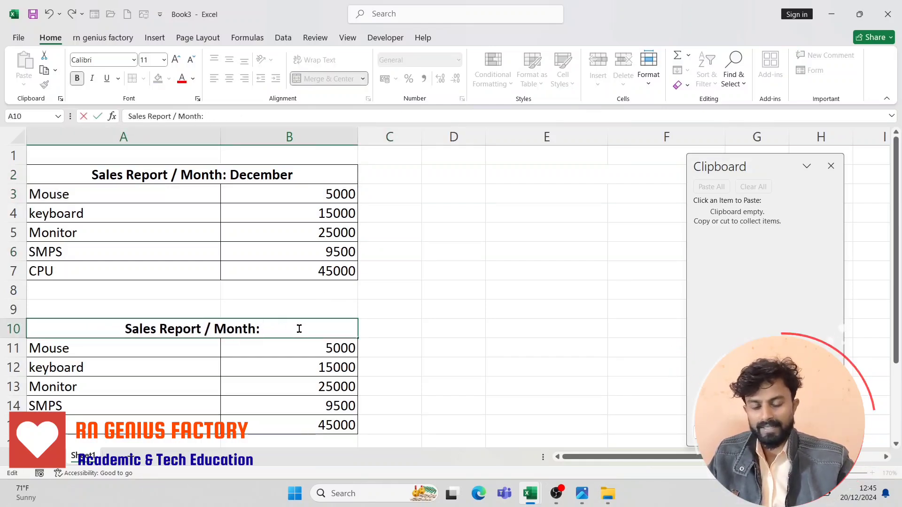
type("JAn")
key("BackSpace")
key("BackSpace")
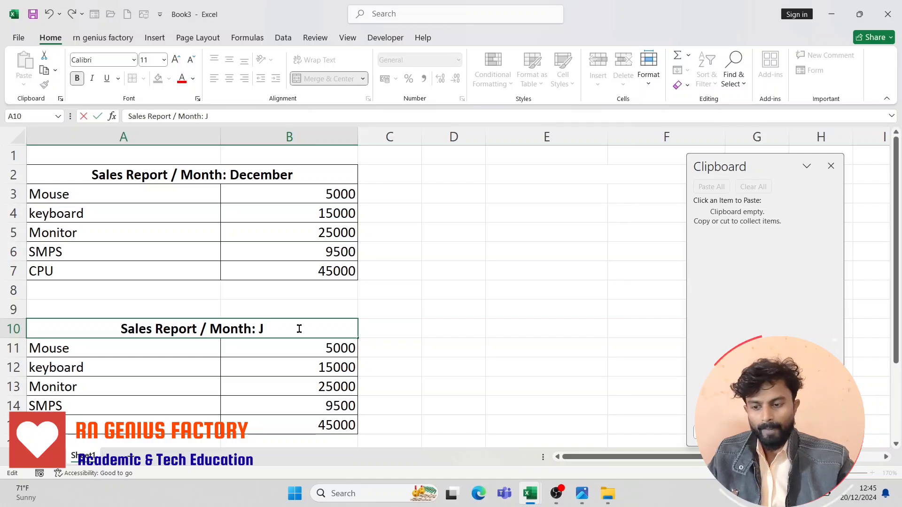
type("An")
key("BackSpace")
key("BackSpace")
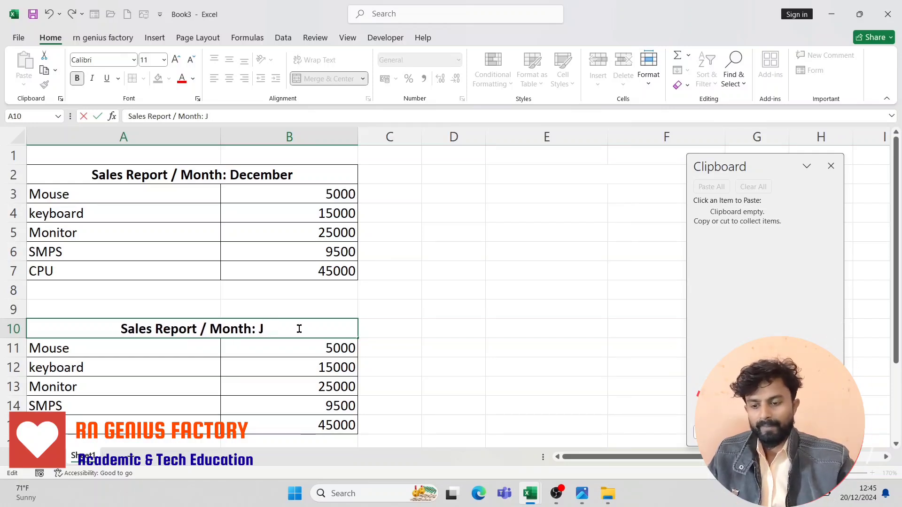
type("an")
key("Return")
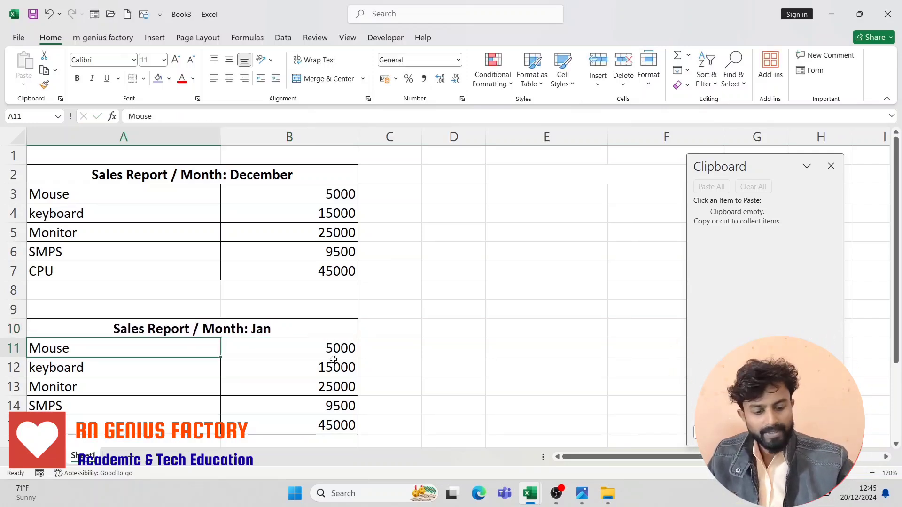
In the Jan table, set the keyboard amount in B12 to 25000 and the SMPS amount in B14 to 15000.
left_click(330, 367)
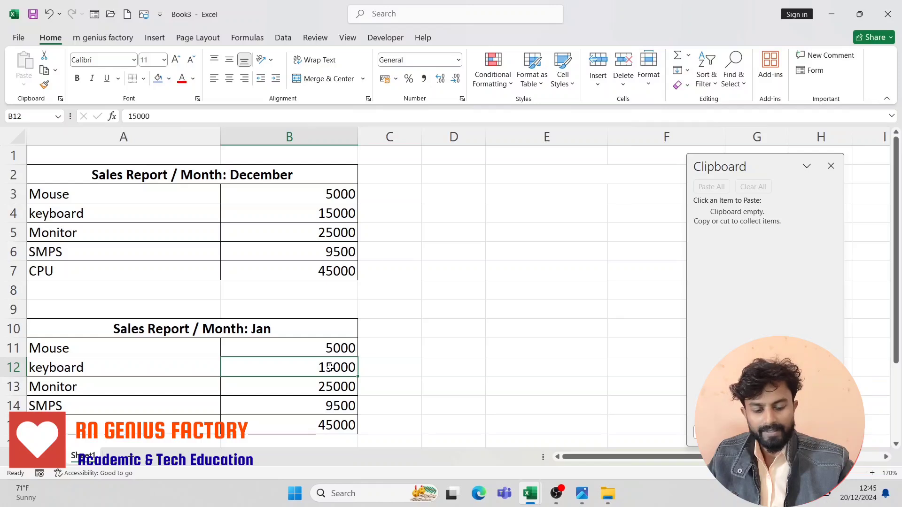
type("2")
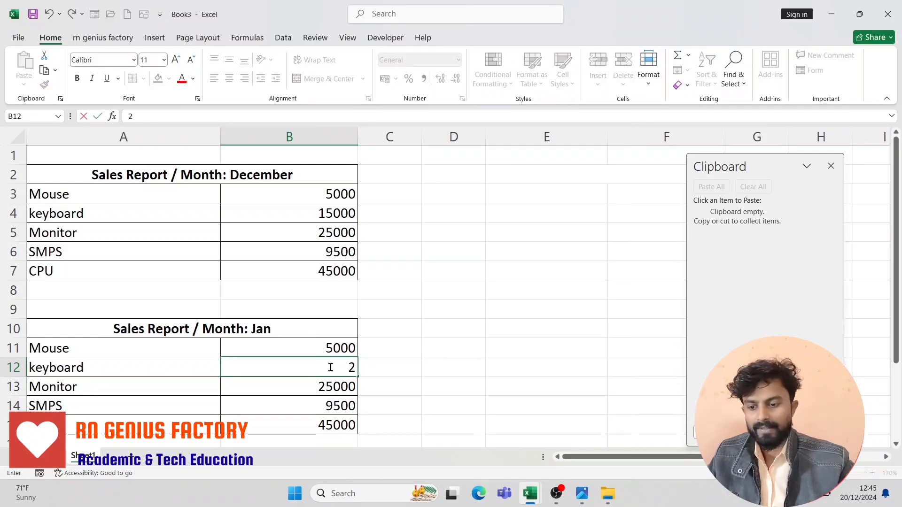
type("5000")
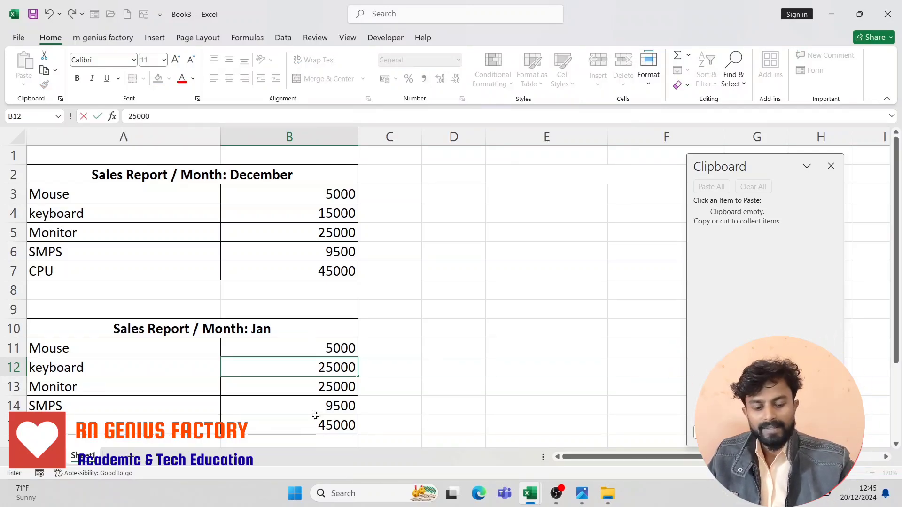
left_click(317, 405)
type("1500")
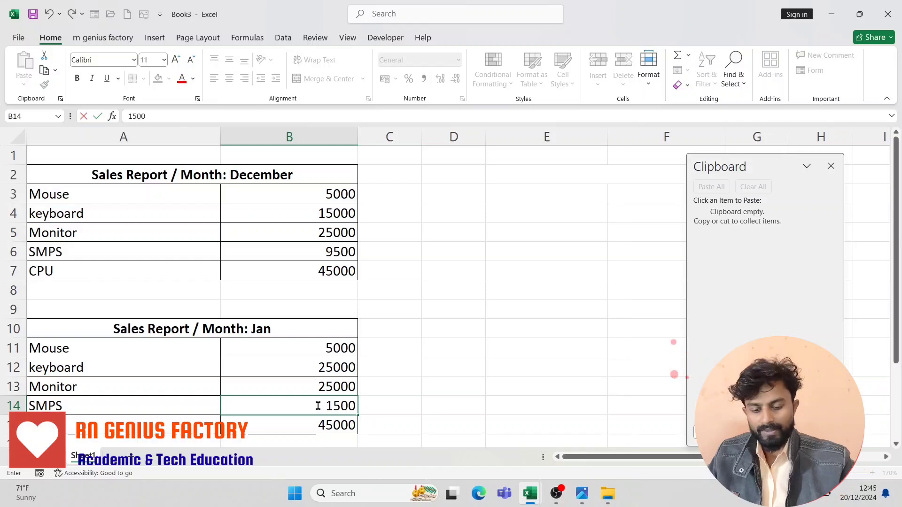
type("0")
key("Return")
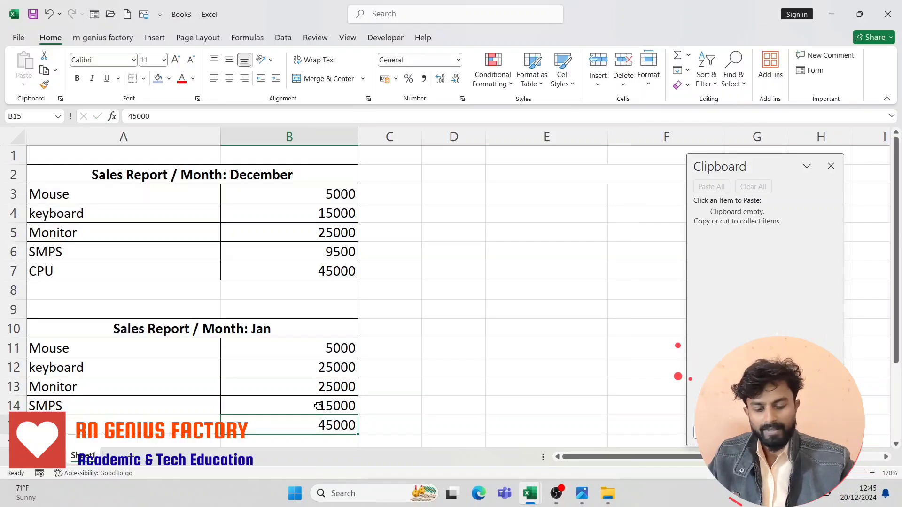
Set the Jan table's CPU amount in B15 to 65000 and shift the floating Clipboard pane clear of column F.
type("650")
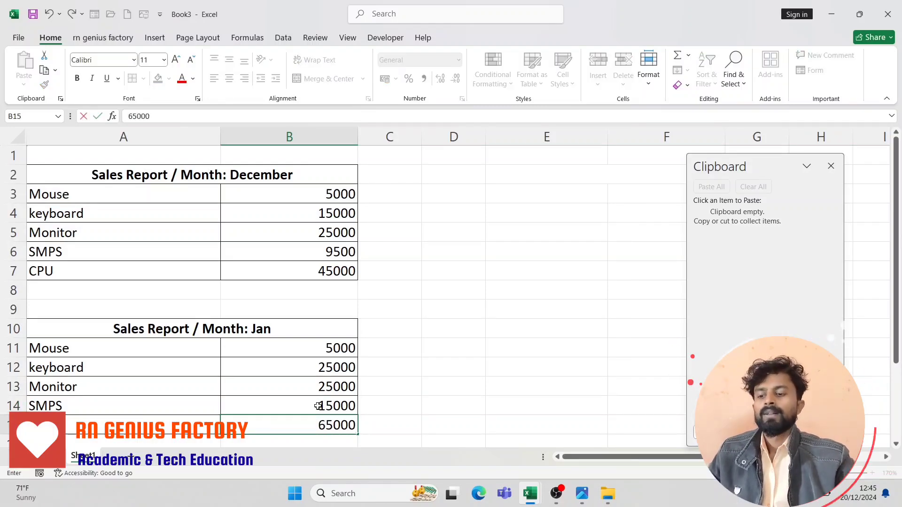
key("Return")
left_click(490, 372)
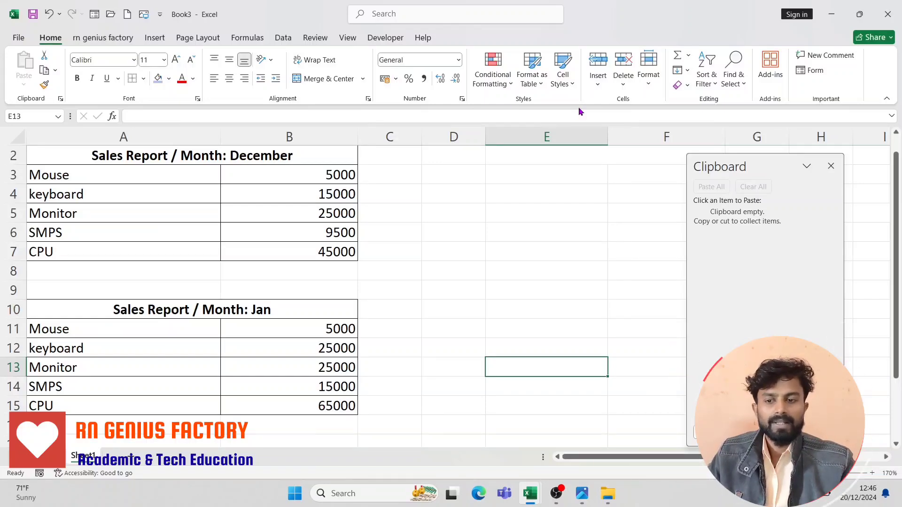
left_click_drag(761, 162, 803, 159)
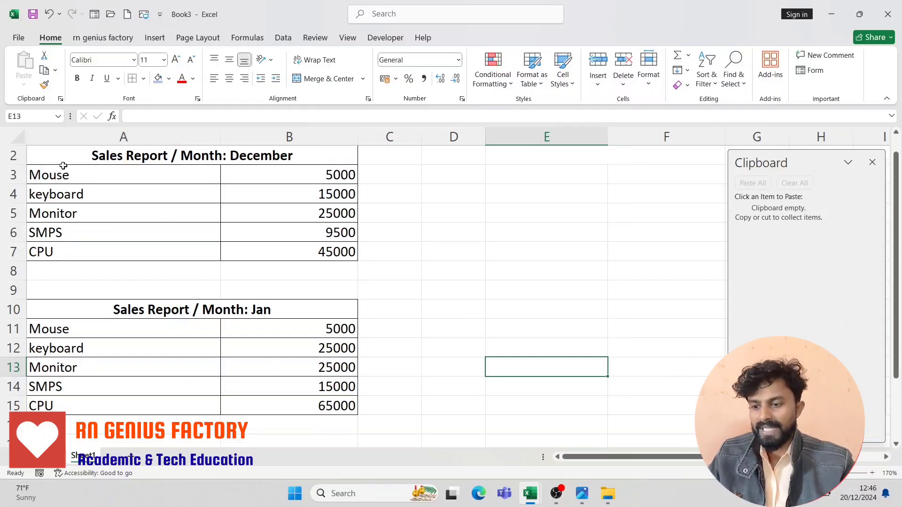
Copy the December table (A2:B7) and the Jan table (A10:B15) to the clipboard, and paste all collected items at E3.
left_click_drag(50, 156, 213, 246)
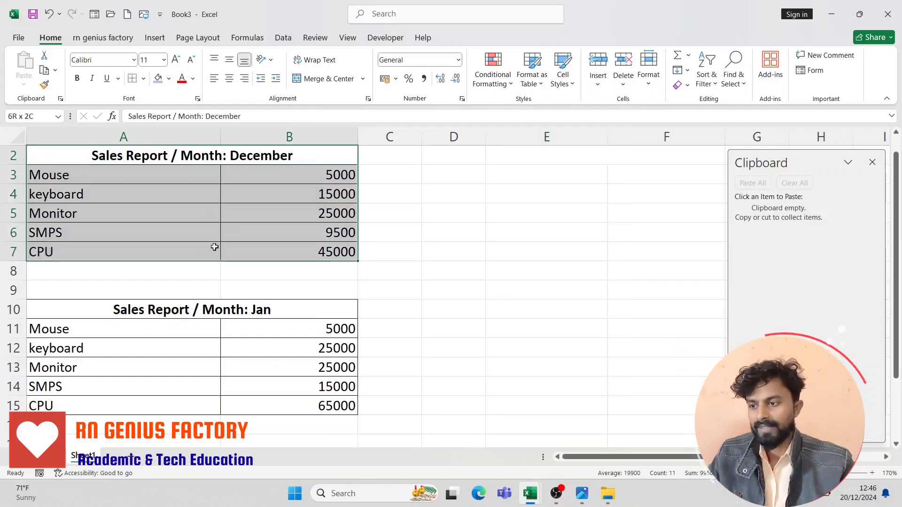
left_click(44, 73)
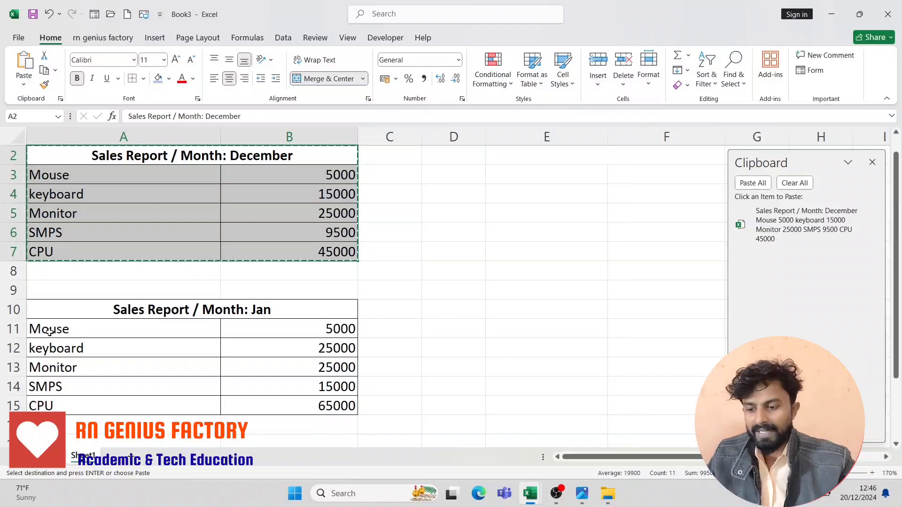
left_click_drag(44, 309, 214, 404)
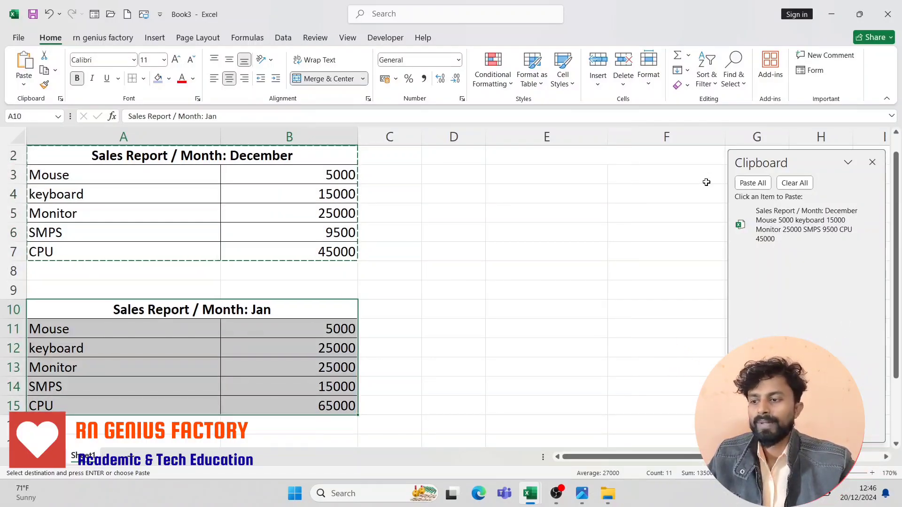
left_click(44, 70)
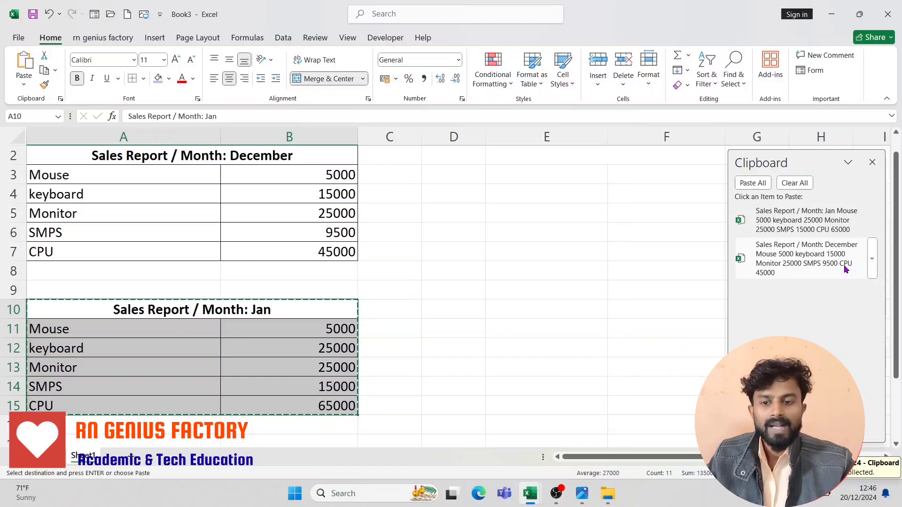
left_click(512, 175)
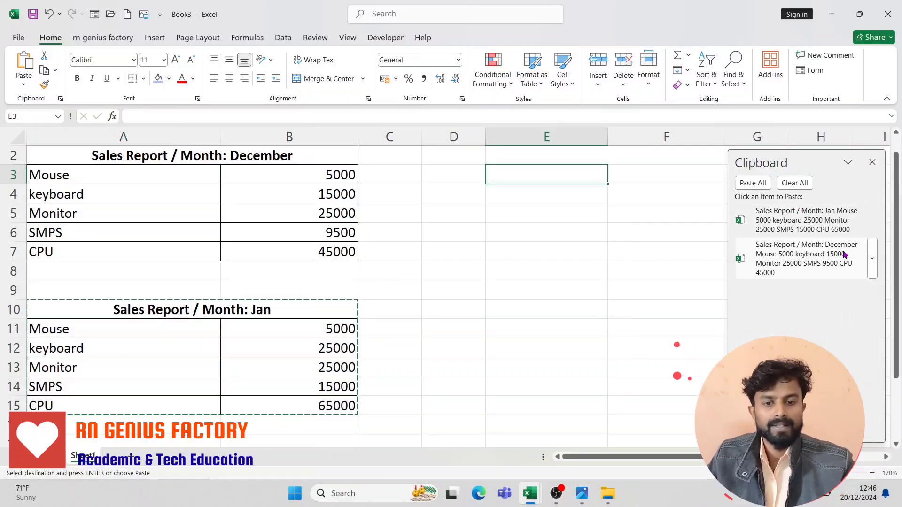
left_click(746, 183)
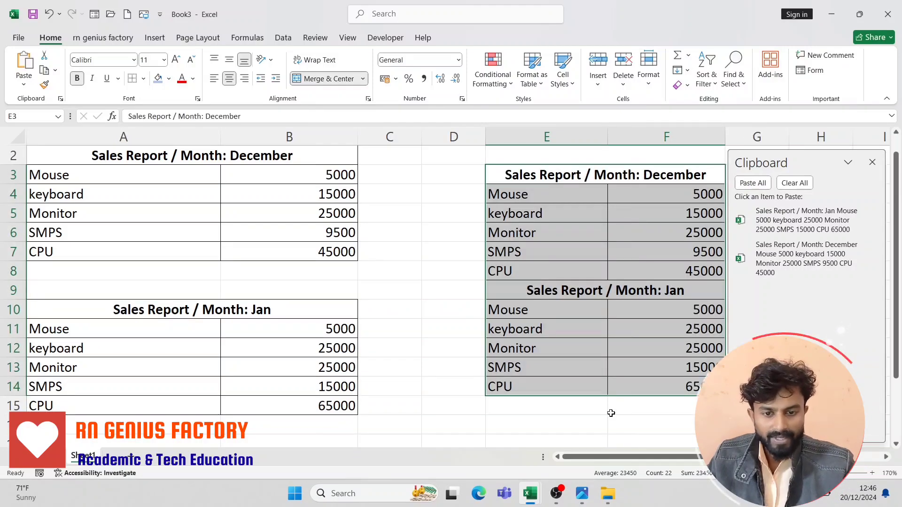
Paste only the collected Jan table at H4 and widen column H until its title fits.
left_click_drag(610, 457, 651, 465)
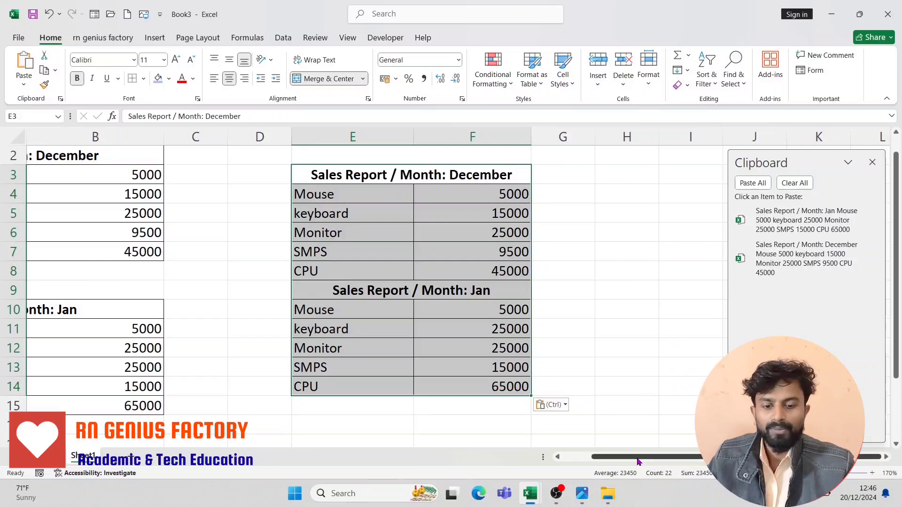
left_click_drag(688, 458, 744, 458)
left_click(466, 183)
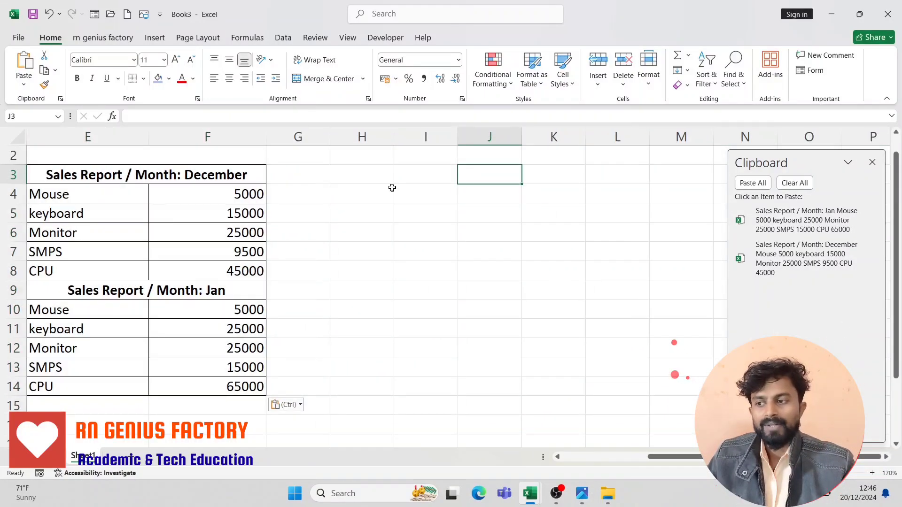
left_click(392, 188)
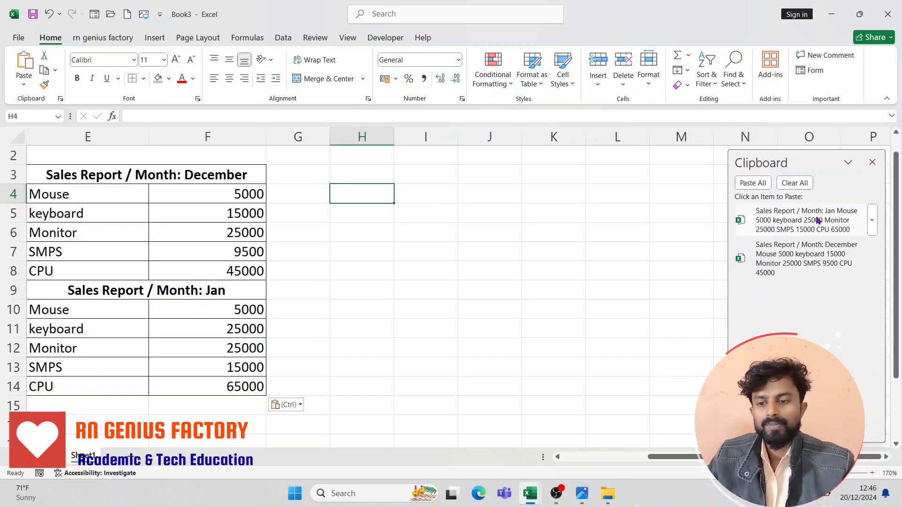
left_click(788, 229)
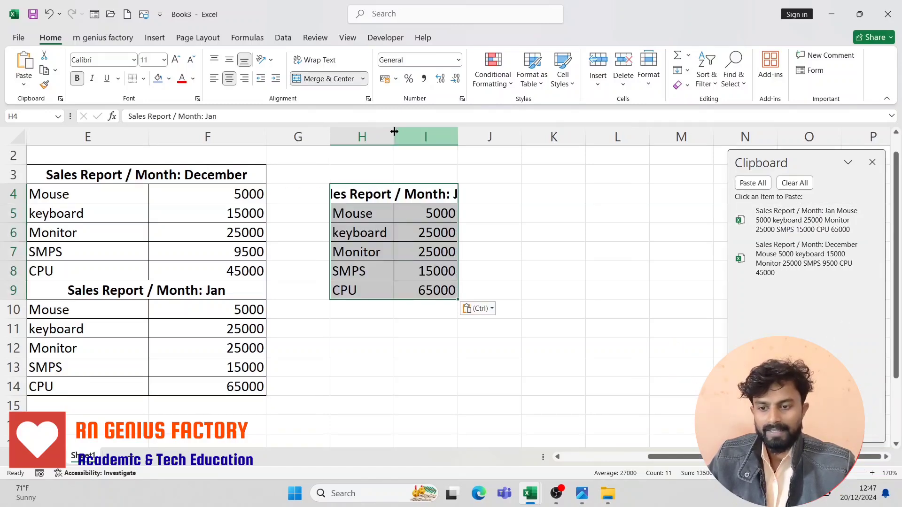
left_click_drag(394, 131, 448, 135)
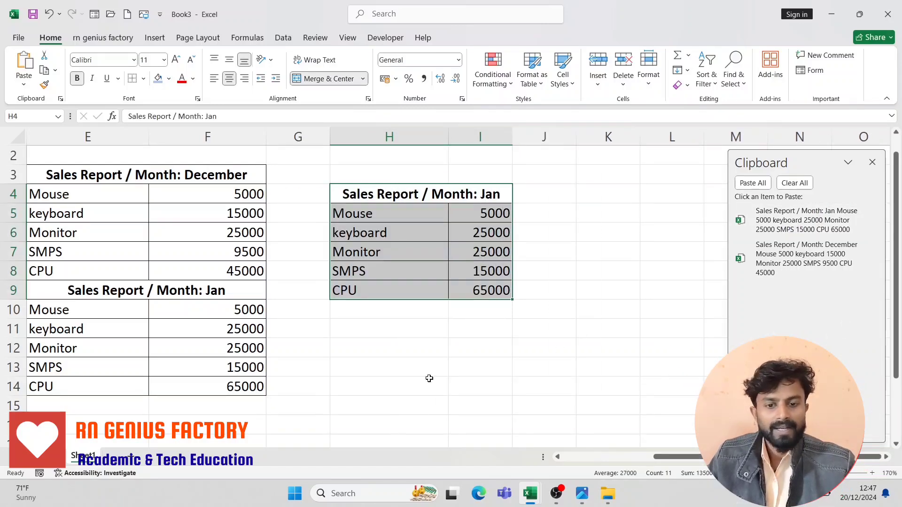
Paste the collected December table at H12 and widen column H further to fit its title.
left_click(357, 344)
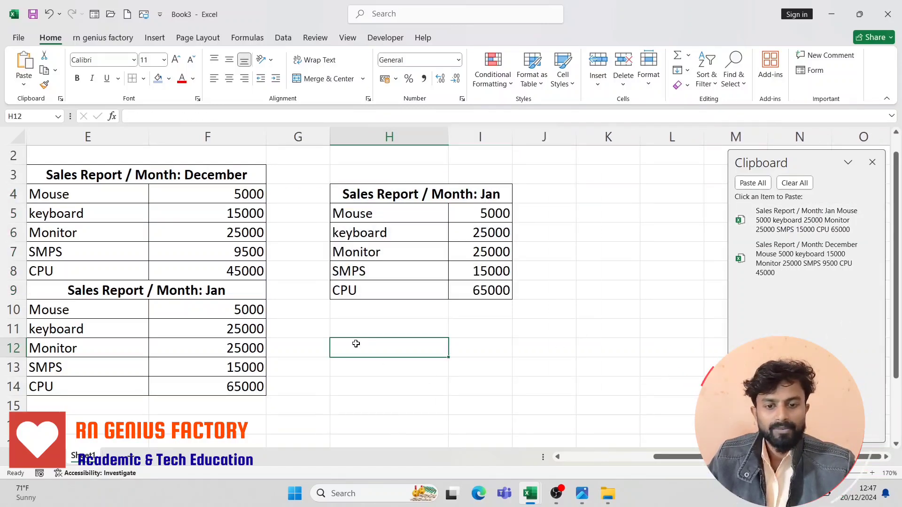
left_click(776, 258)
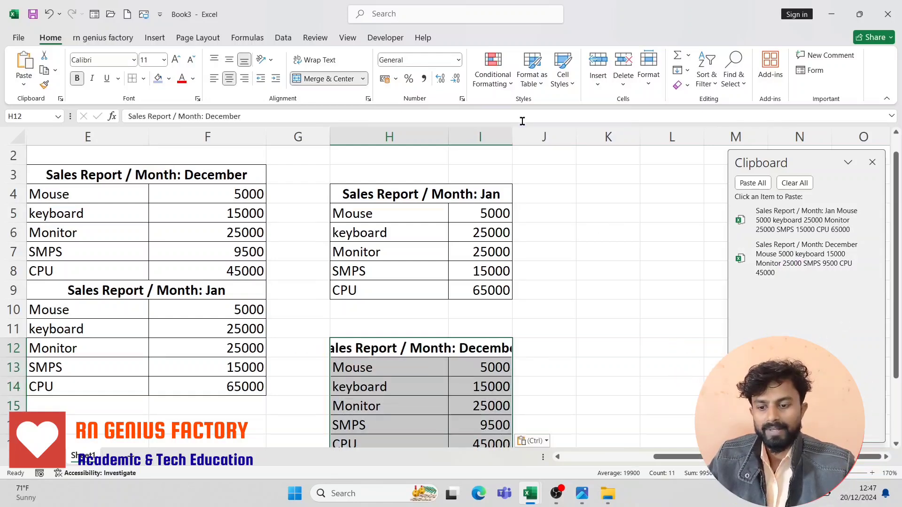
left_click_drag(454, 136, 494, 136)
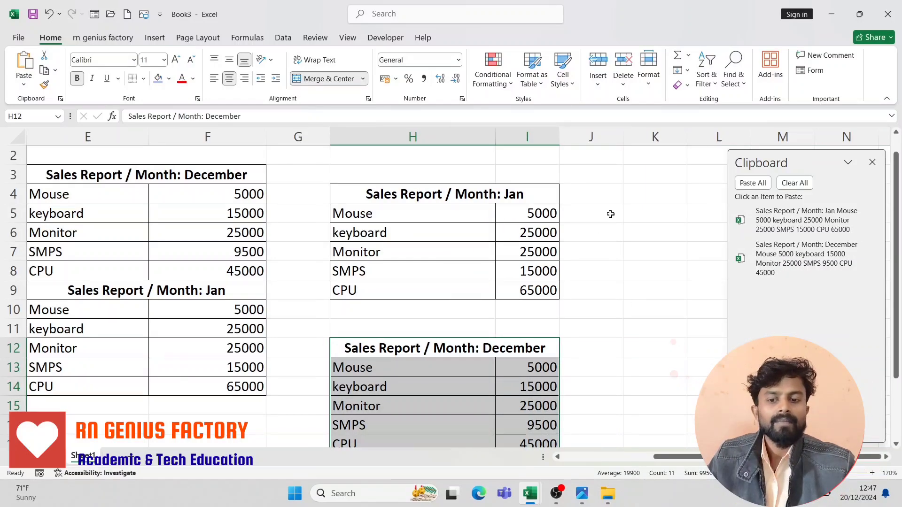
Paste the collected Jan table again at K4 and move the Clipboard pane off columns K and L.
left_click(594, 202)
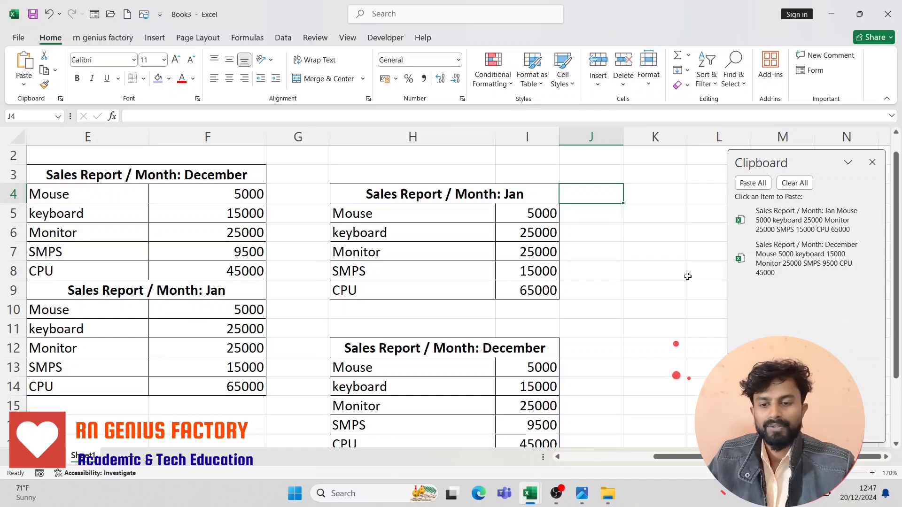
left_click(663, 194)
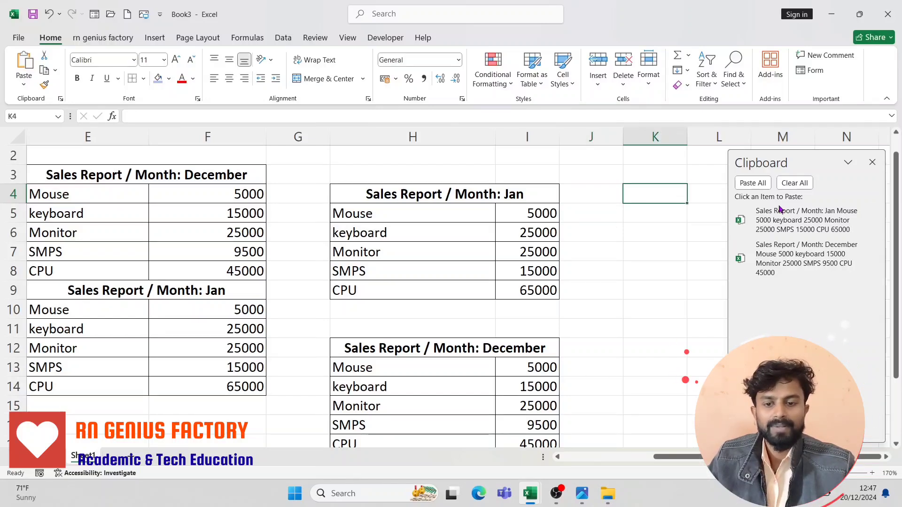
left_click(785, 218)
left_click(786, 218)
left_click(660, 173)
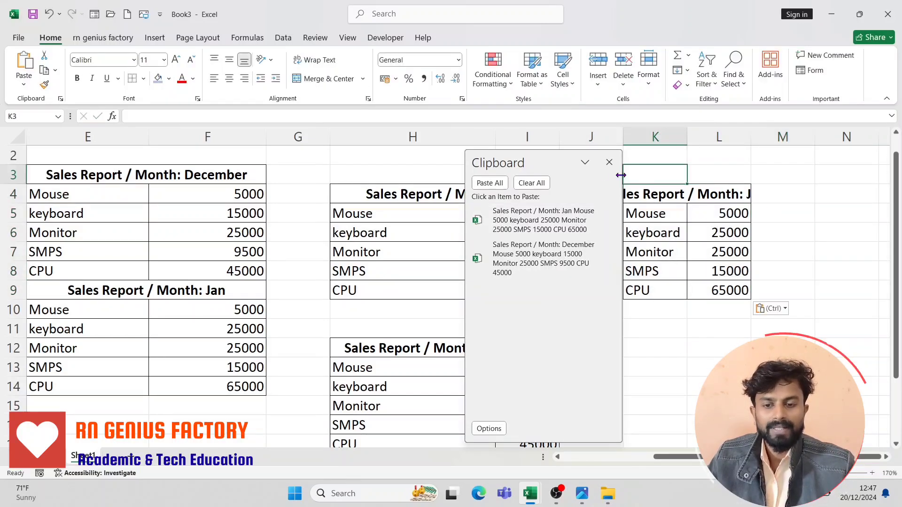
left_click(713, 341)
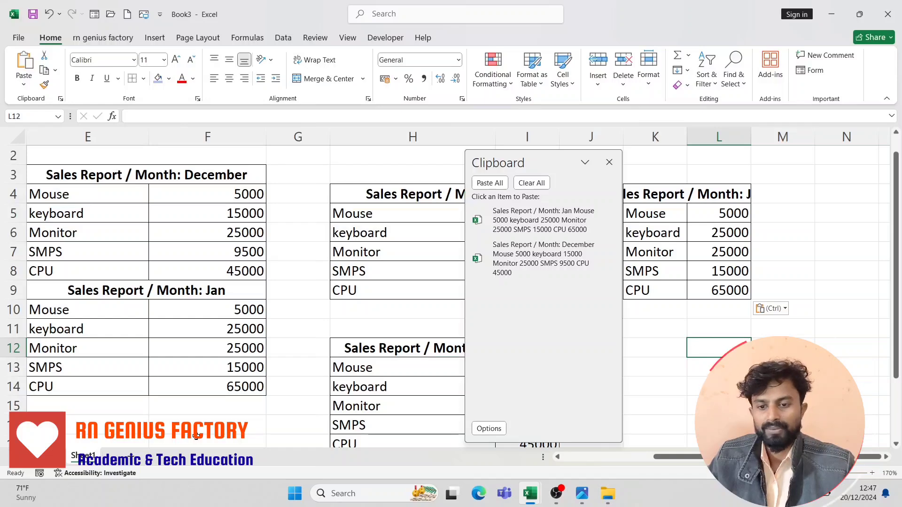
Add a new worksheet, paste the collected Jan table at B4, and widen column C to fit the title.
left_click(118, 456)
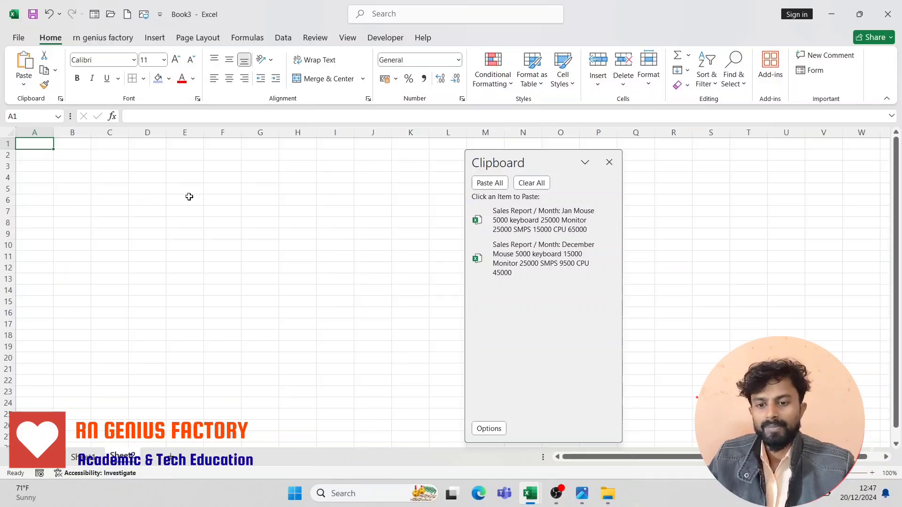
left_click(86, 177)
left_click(520, 211)
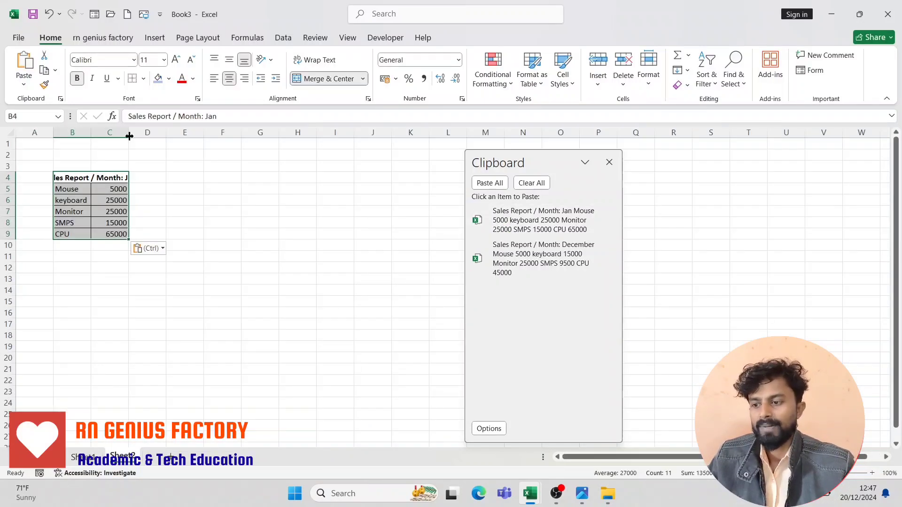
left_click_drag(129, 129, 204, 130)
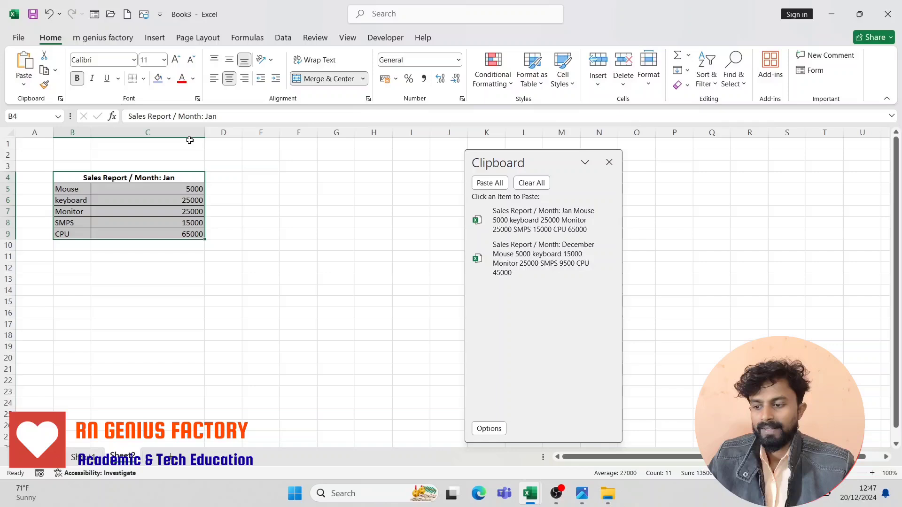
Paste the collected December table at B15 on Sheet2.
left_click(149, 310)
left_click(75, 303)
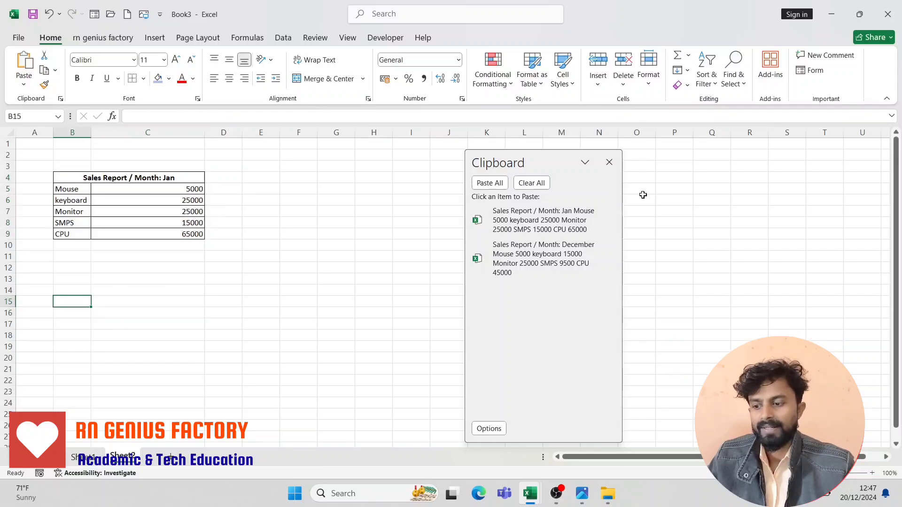
left_click(543, 259)
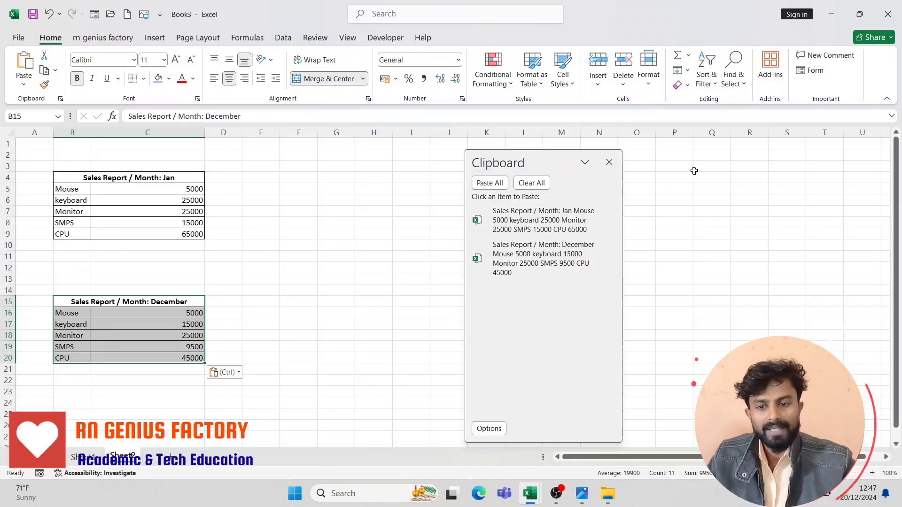
Move the Clipboard pane over columns P to T and copy the Jan table's range B4:C7 to the clipboard.
left_click_drag(546, 163, 763, 150)
left_click(351, 249)
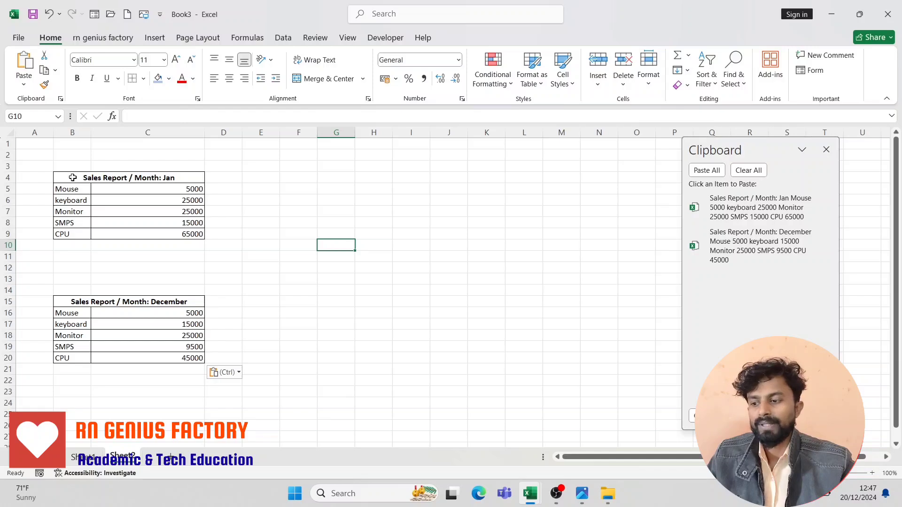
left_click_drag(73, 179, 109, 208)
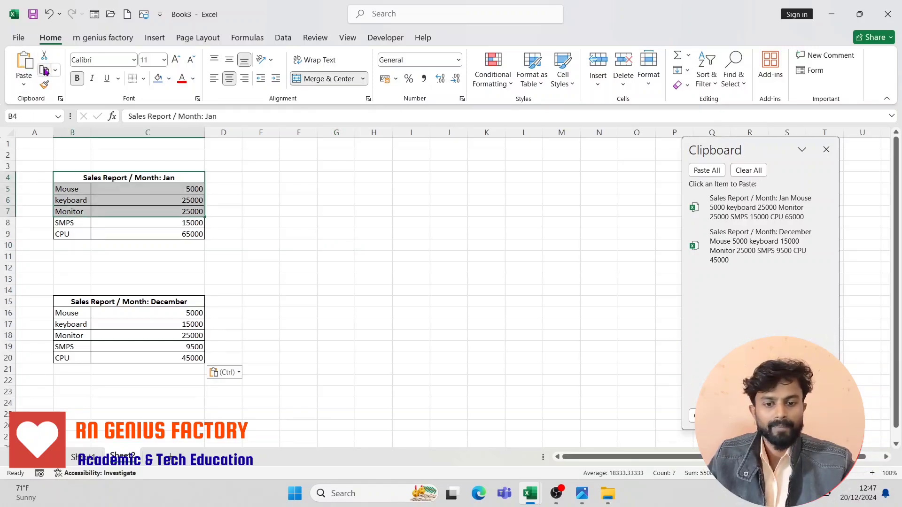
left_click(34, 81)
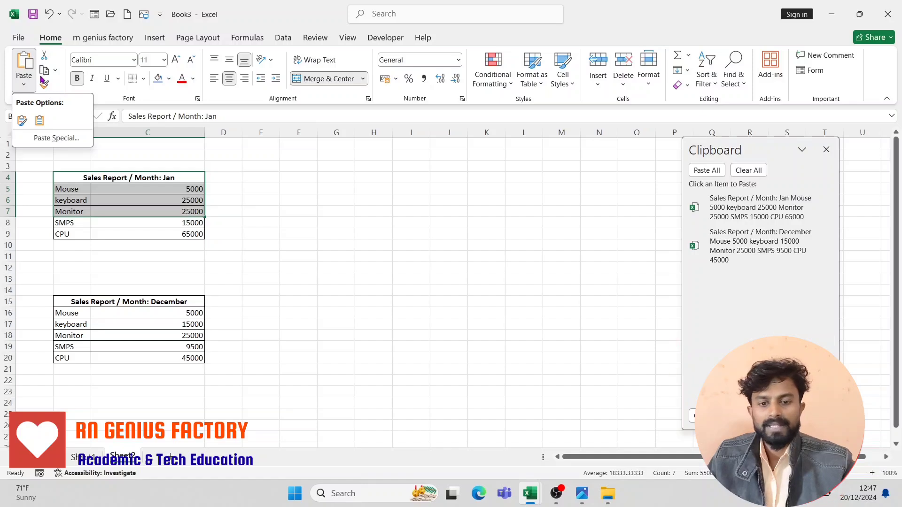
left_click(44, 70)
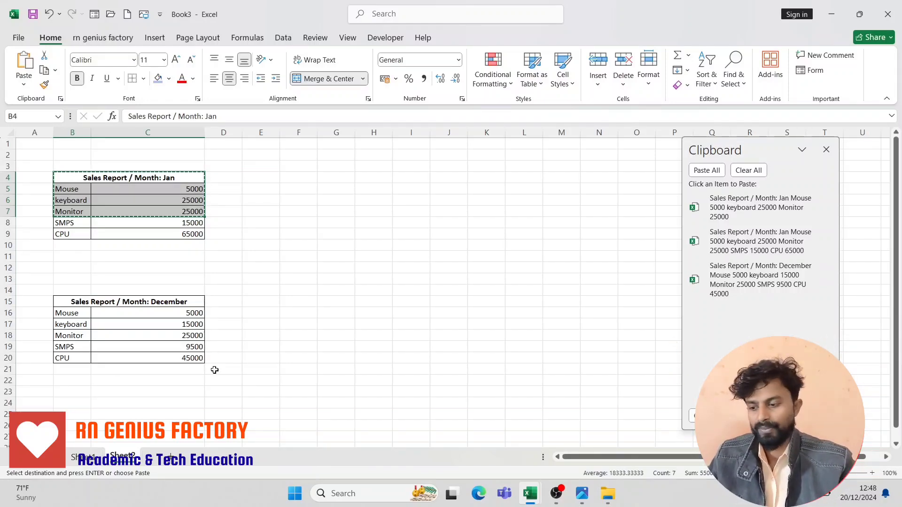
Copy the December title in B15 and the SMPS and CPU rows (B19:C20), and paste the collected rows back onto B19:C20.
left_click(74, 302)
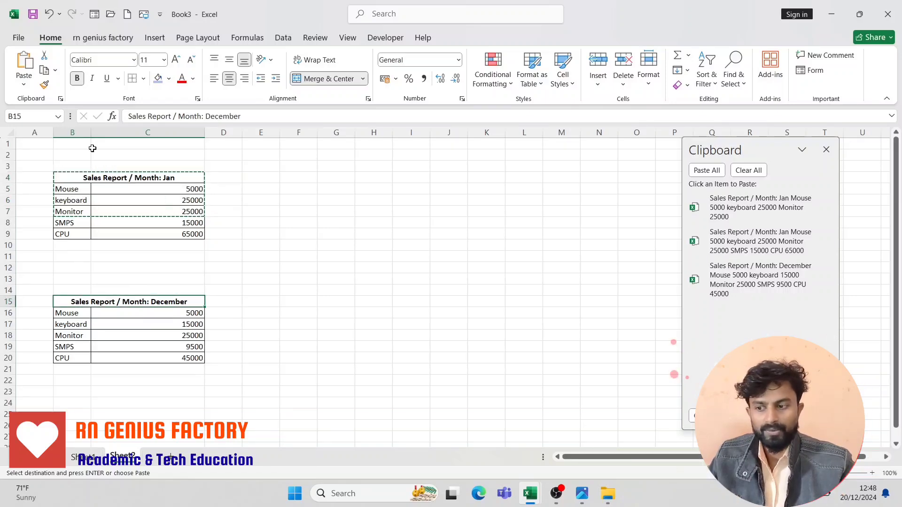
left_click(44, 70)
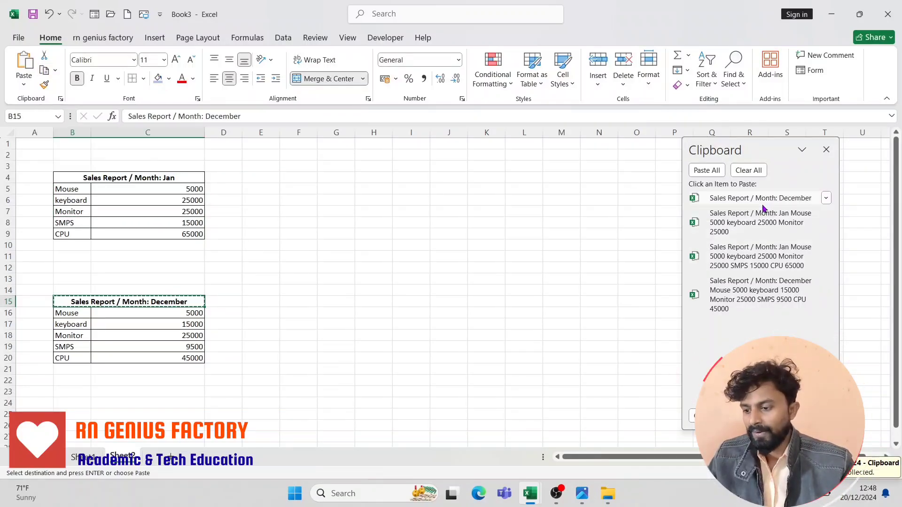
left_click_drag(63, 347, 187, 358)
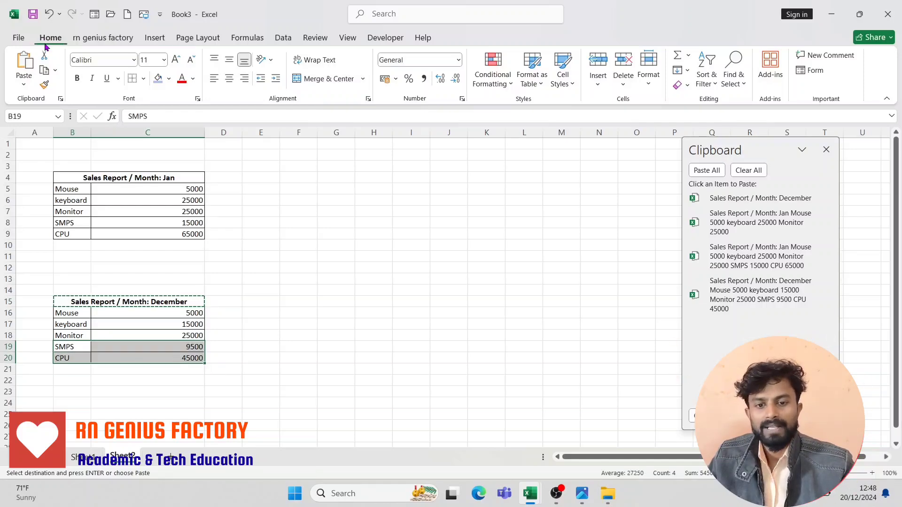
left_click(44, 71)
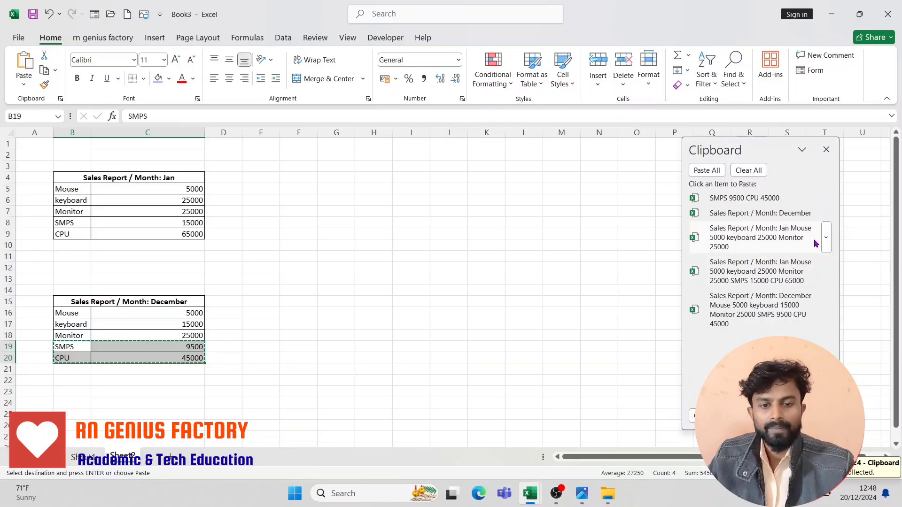
left_click(772, 200)
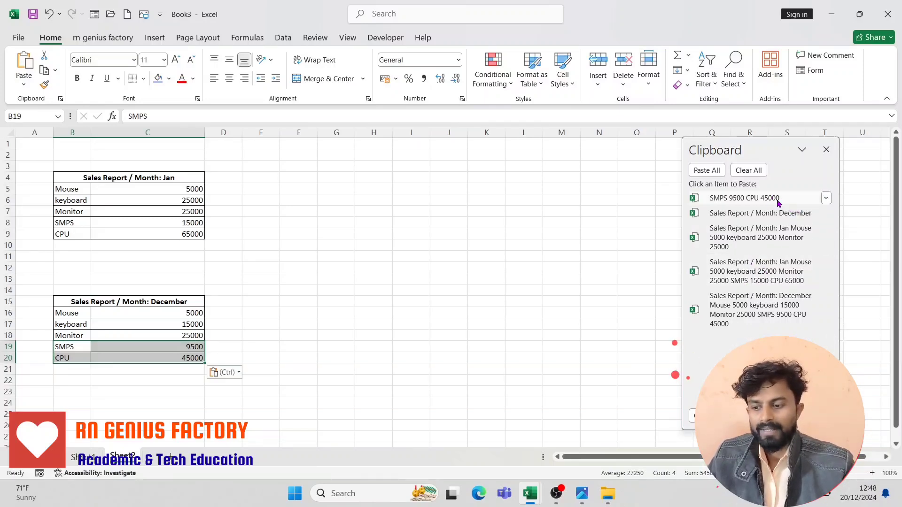
Paste the collected partial Jan table at G5, followed by the December title and the SMPS and CPU rows over the same cell.
left_click(347, 189)
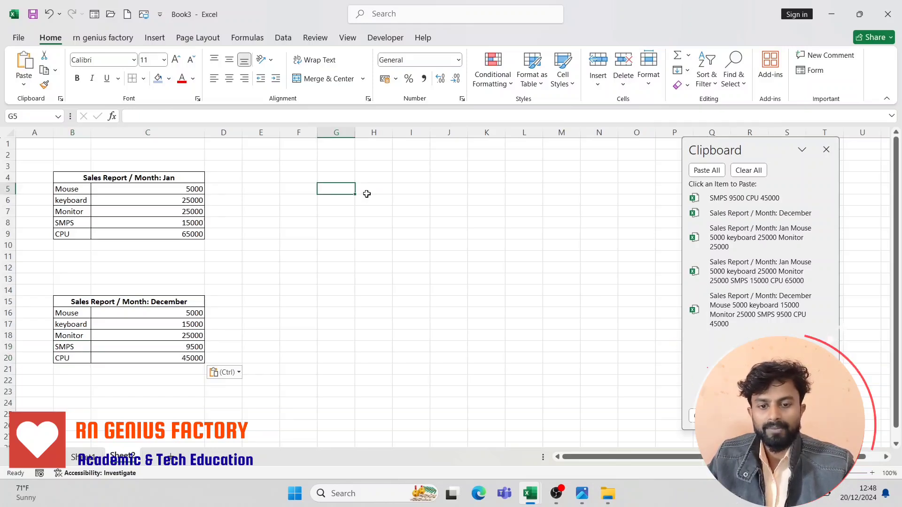
left_click(737, 242)
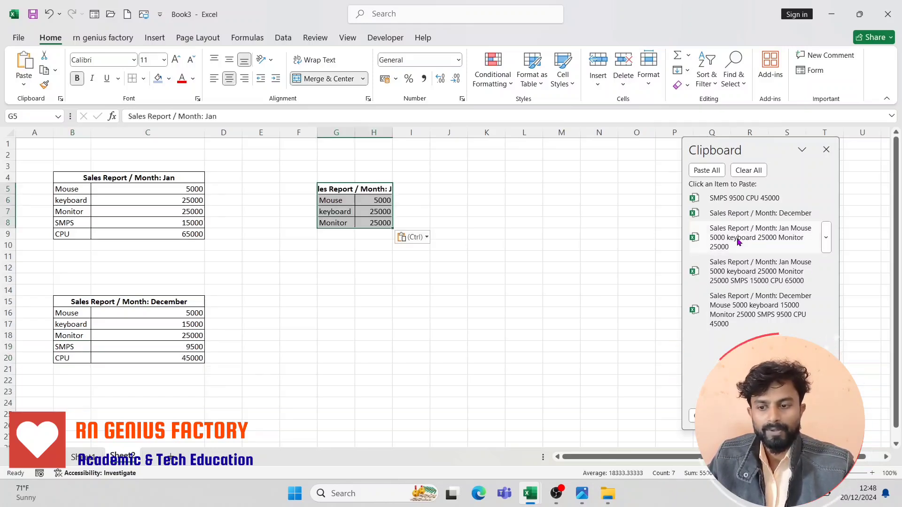
left_click(724, 215)
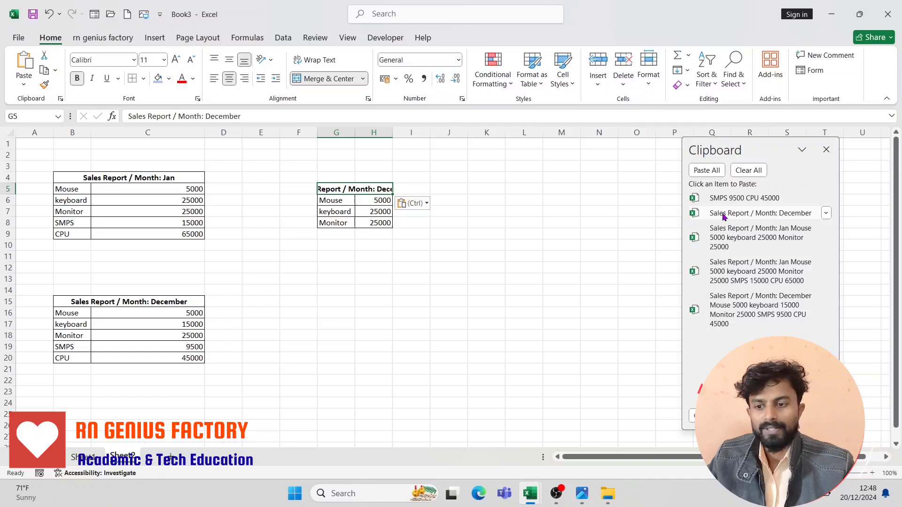
left_click(728, 199)
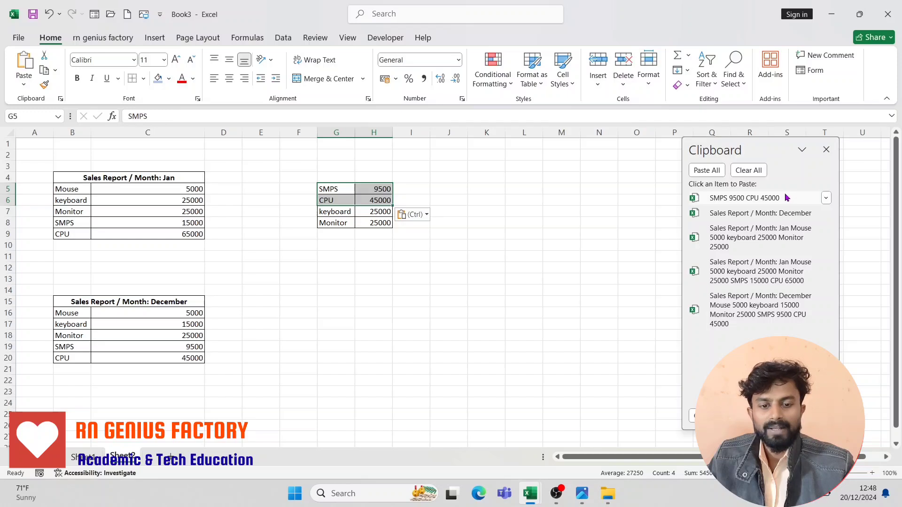
Delete the complete Jan and December tables from the collected clipboard items.
left_click(827, 276)
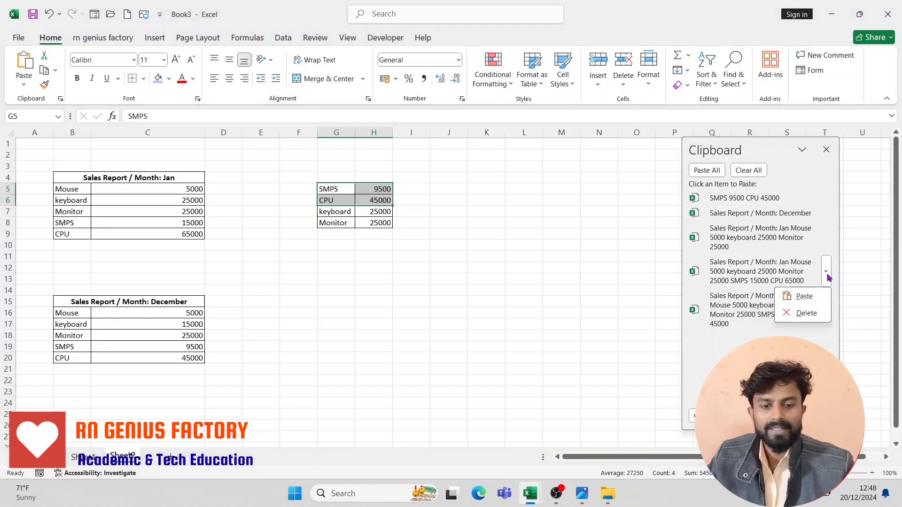
left_click(806, 313)
left_click(827, 277)
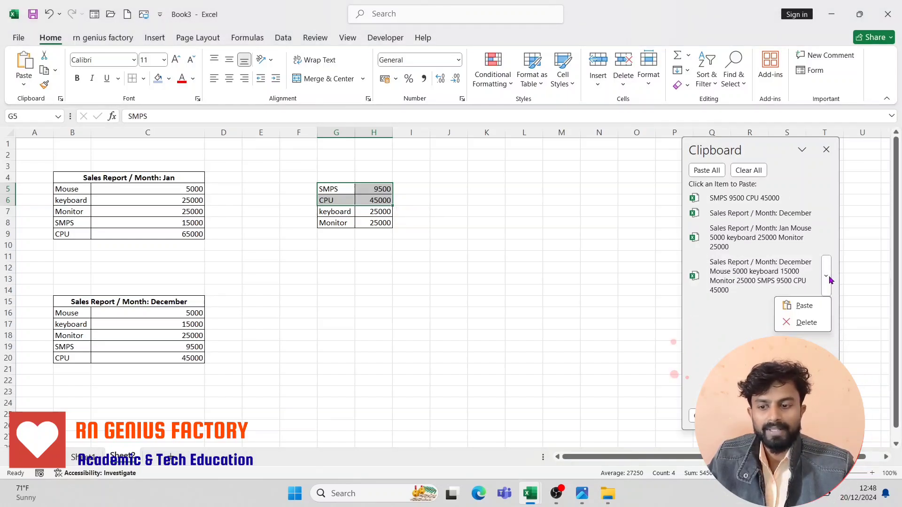
left_click(806, 322)
Paste all remaining collected items together at H15 and widen columns H and I to fit the report titles.
left_click(447, 291)
left_click(364, 302)
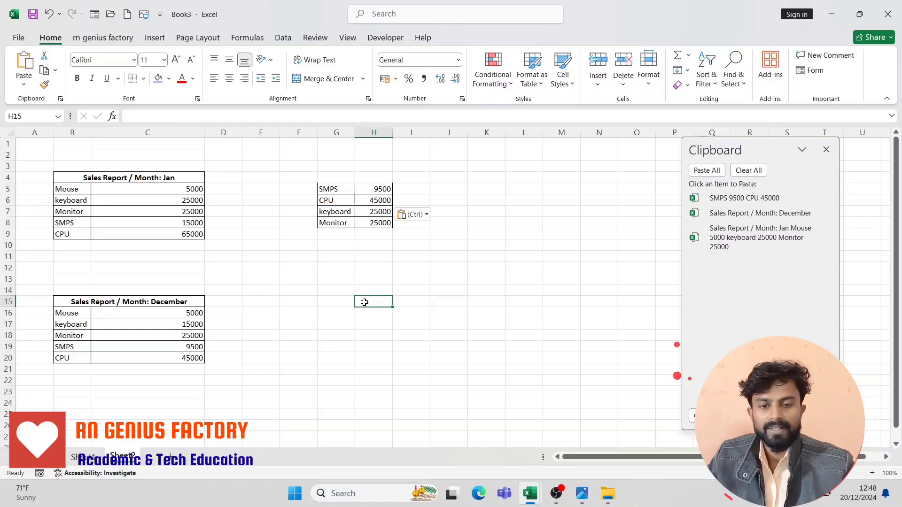
left_click(695, 173)
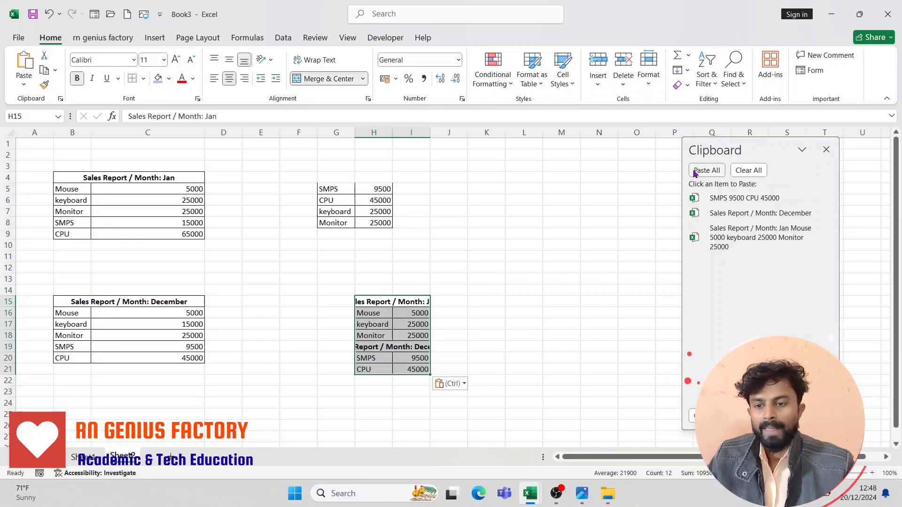
left_click_drag(378, 133, 471, 137)
left_click(411, 133)
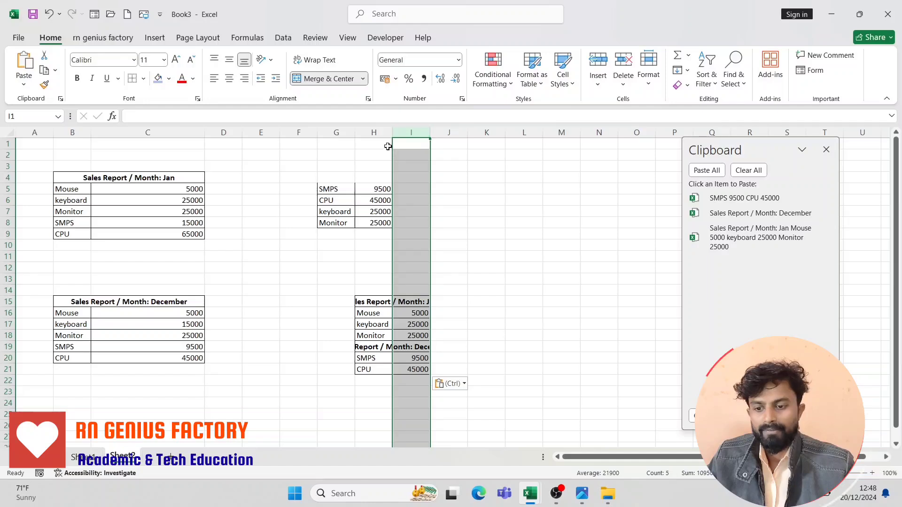
left_click_drag(392, 132, 535, 147)
left_click(522, 313)
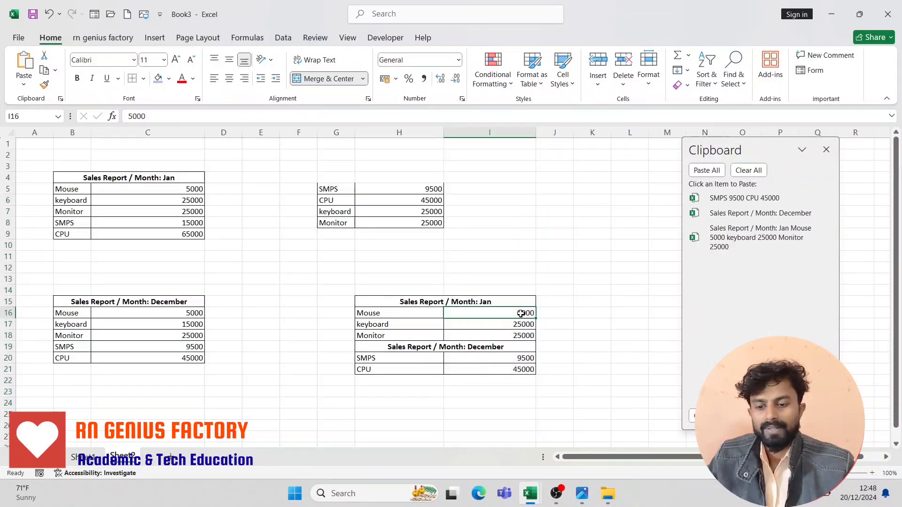
left_click(480, 301)
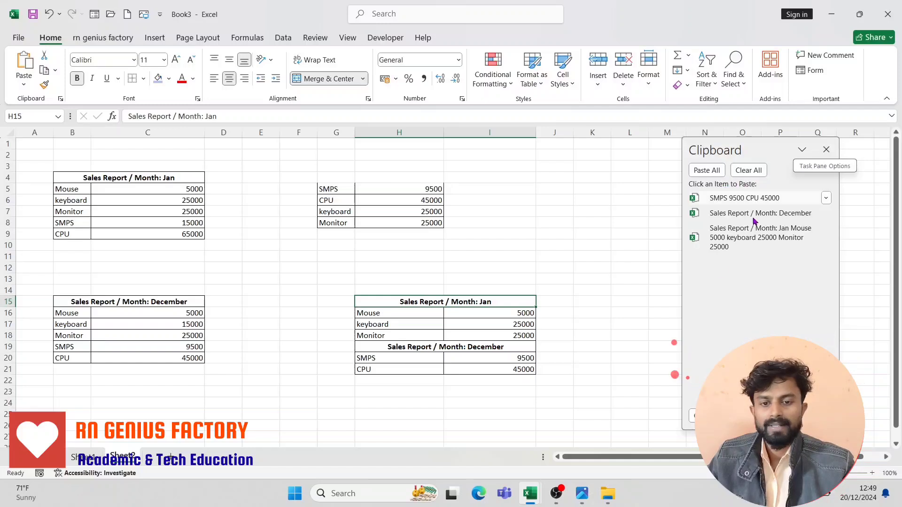
Clear all collected items from the clipboard.
left_click(753, 171)
left_click(524, 254)
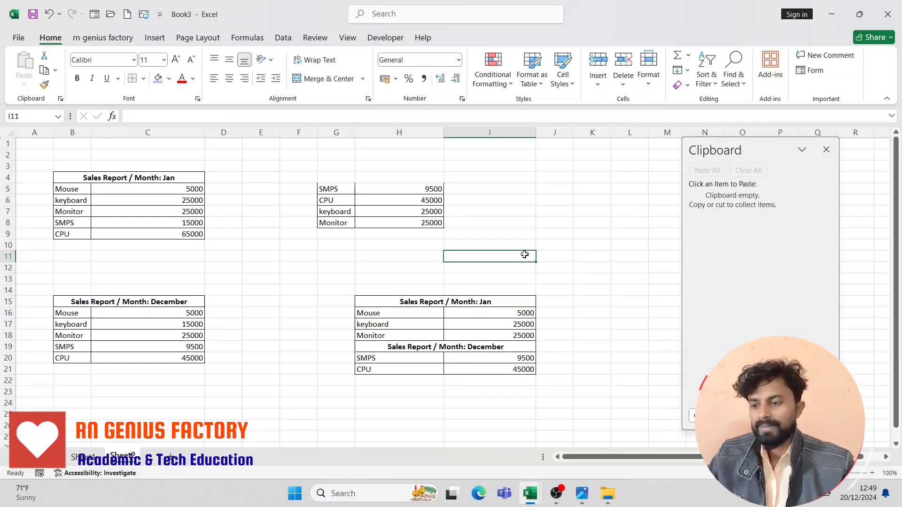
left_click(559, 203)
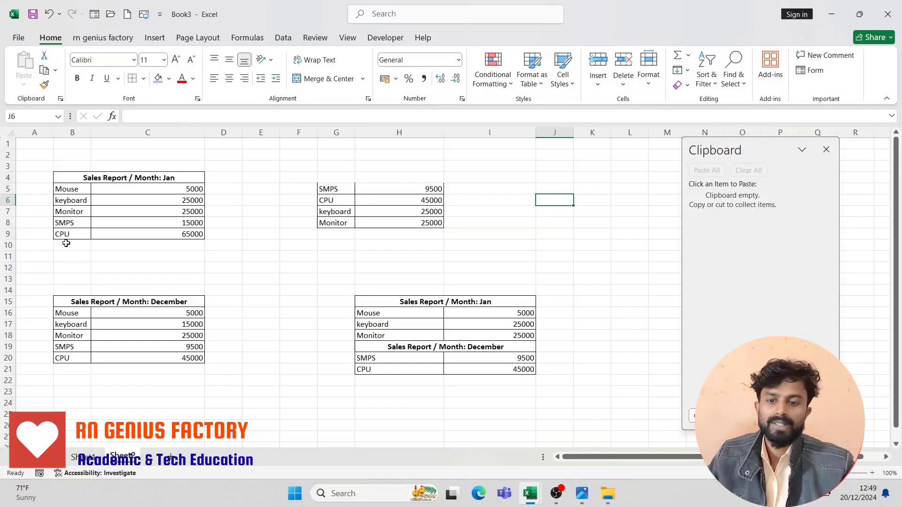
left_click(563, 178)
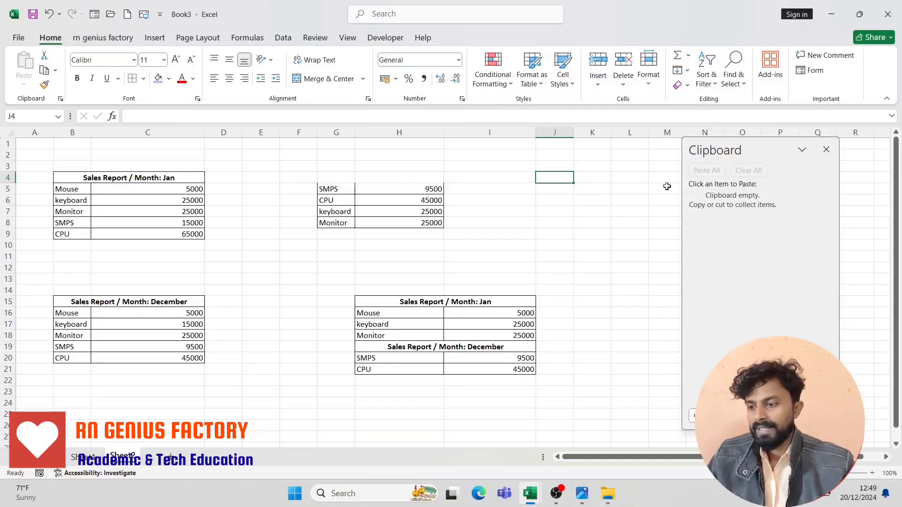
Copy the Jan title in B4 and the Mouse, Monitor and CPU rows of the Jan table as four separate clipboard items.
left_click(70, 179)
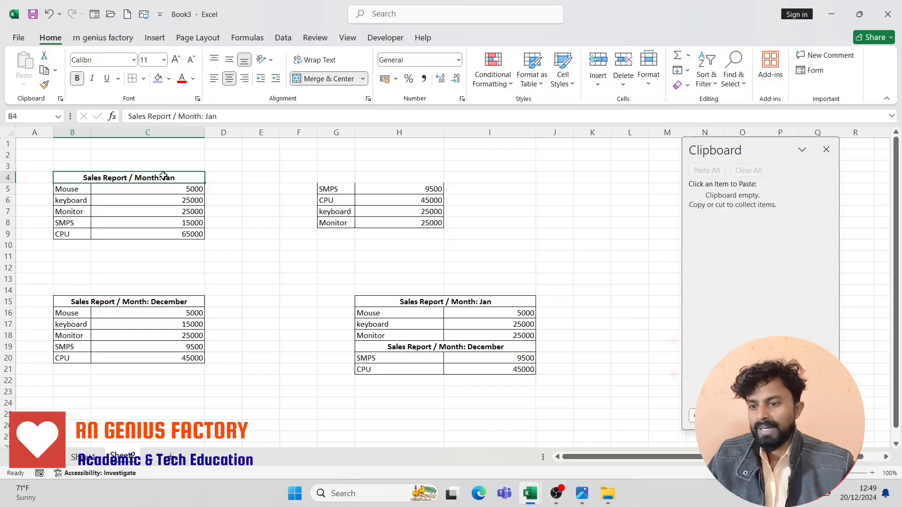
left_click(43, 71)
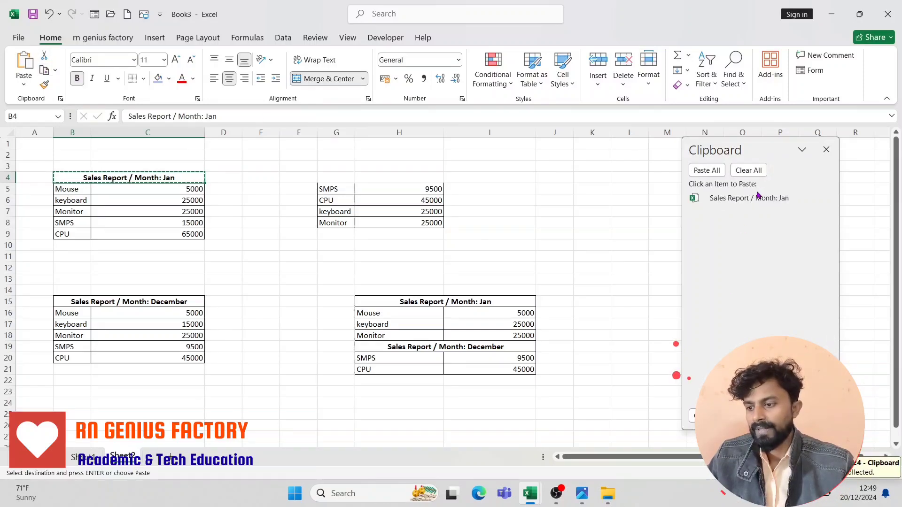
left_click_drag(59, 188, 200, 190)
left_click(45, 74)
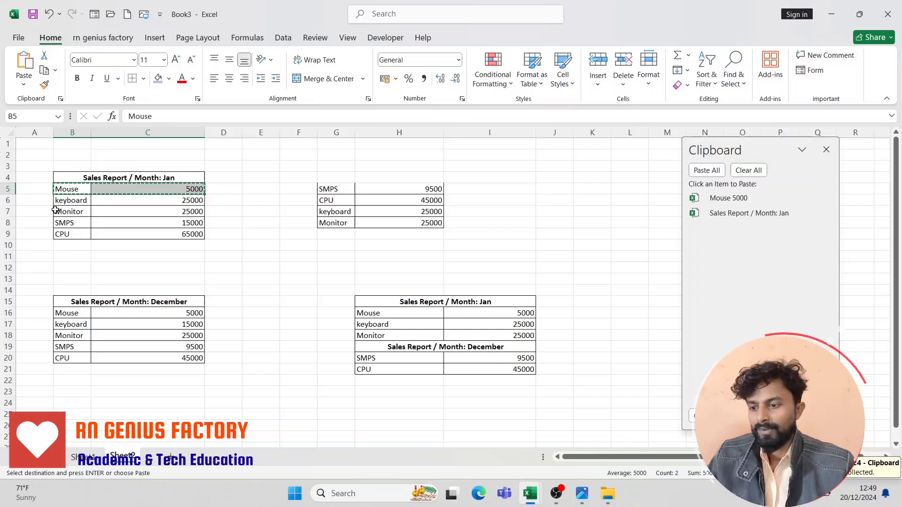
left_click_drag(70, 211, 175, 209)
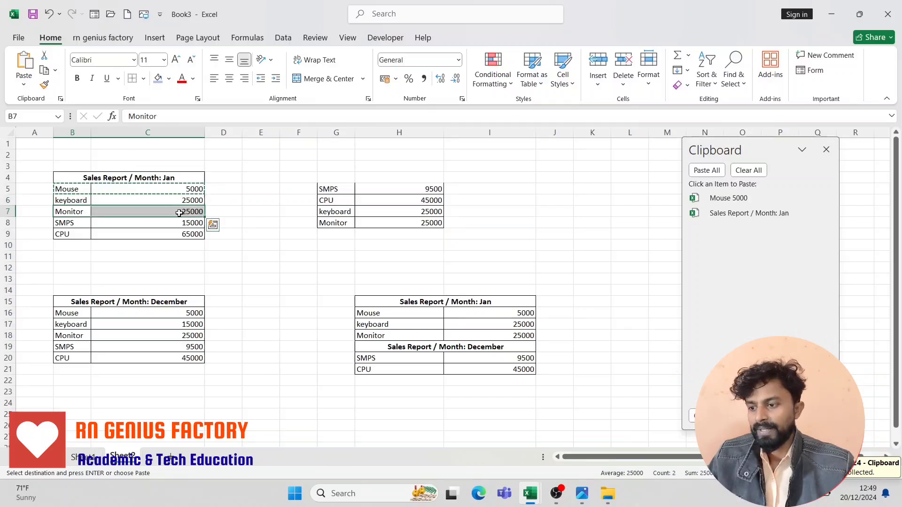
left_click(44, 70)
left_click_drag(60, 235, 187, 235)
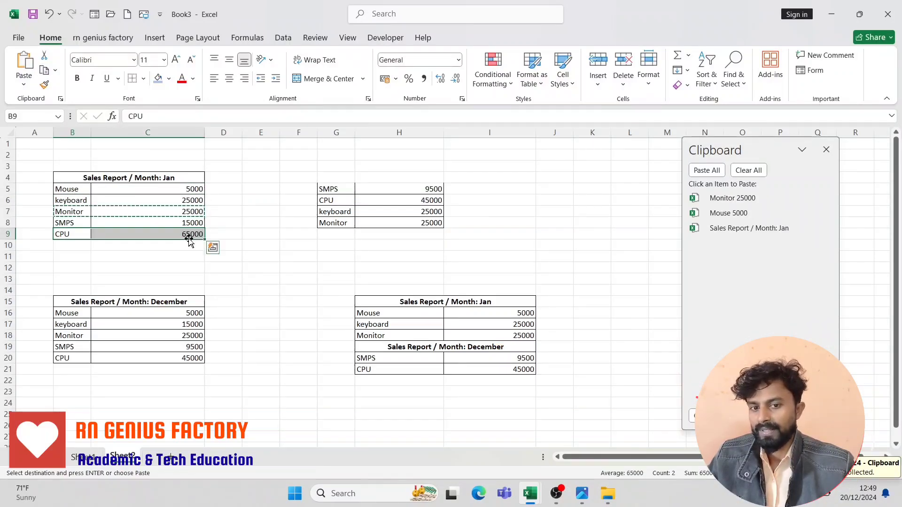
left_click(45, 73)
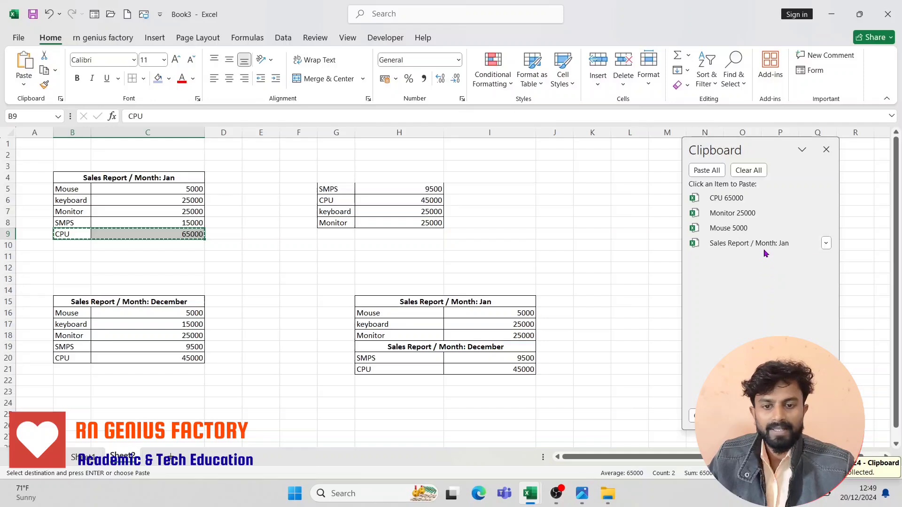
Paste all four collected items together at K5 and widen columns K and L to fit the title.
left_click(593, 192)
left_click(706, 170)
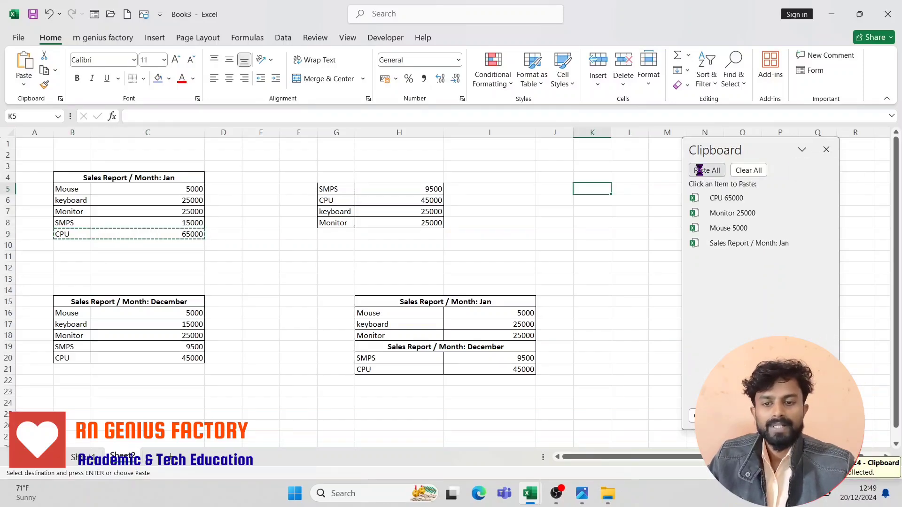
left_click_drag(611, 133, 742, 132)
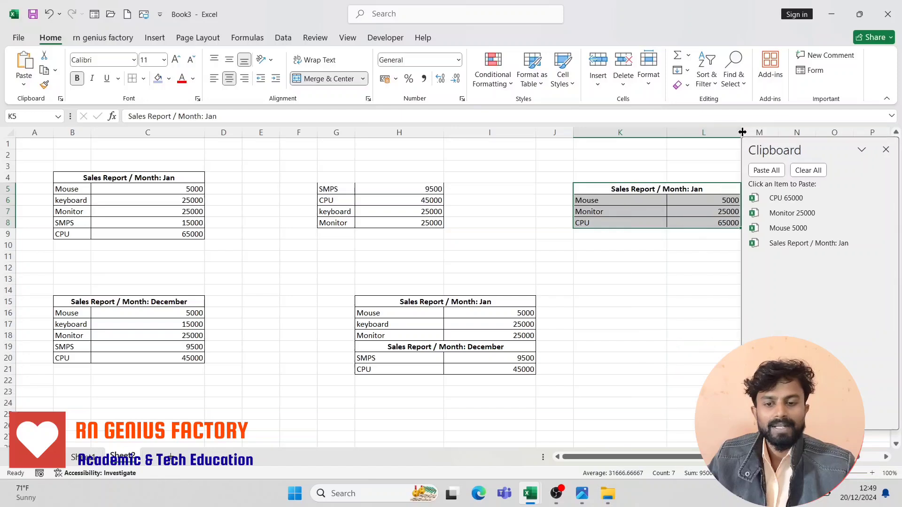